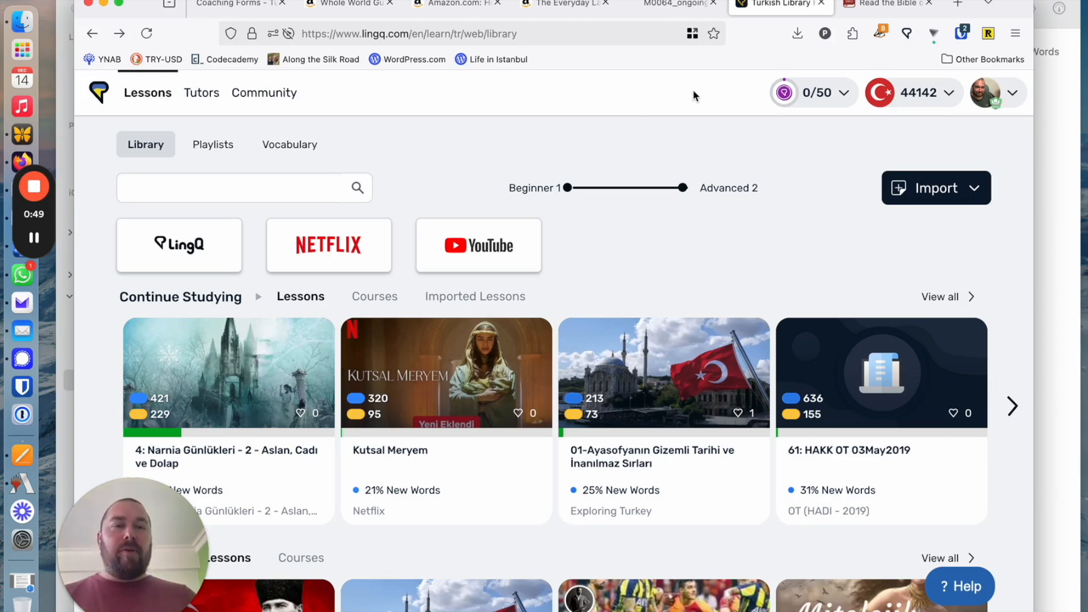
Switch to the YouVersion Bible site and open chapter 1 of the book Romalılar for reading
left_click(875, 6)
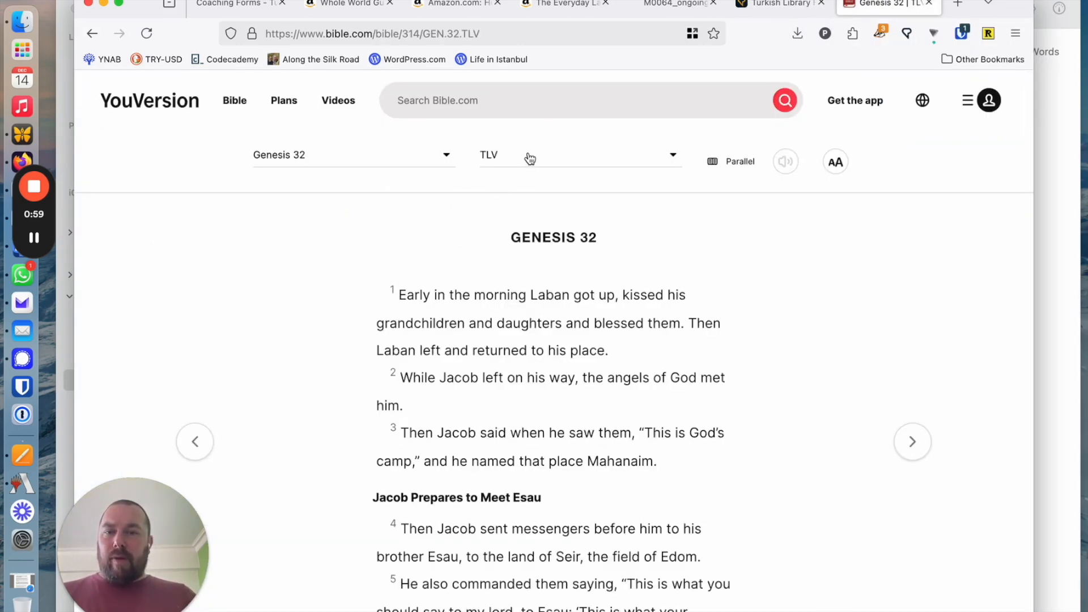
left_click(530, 158)
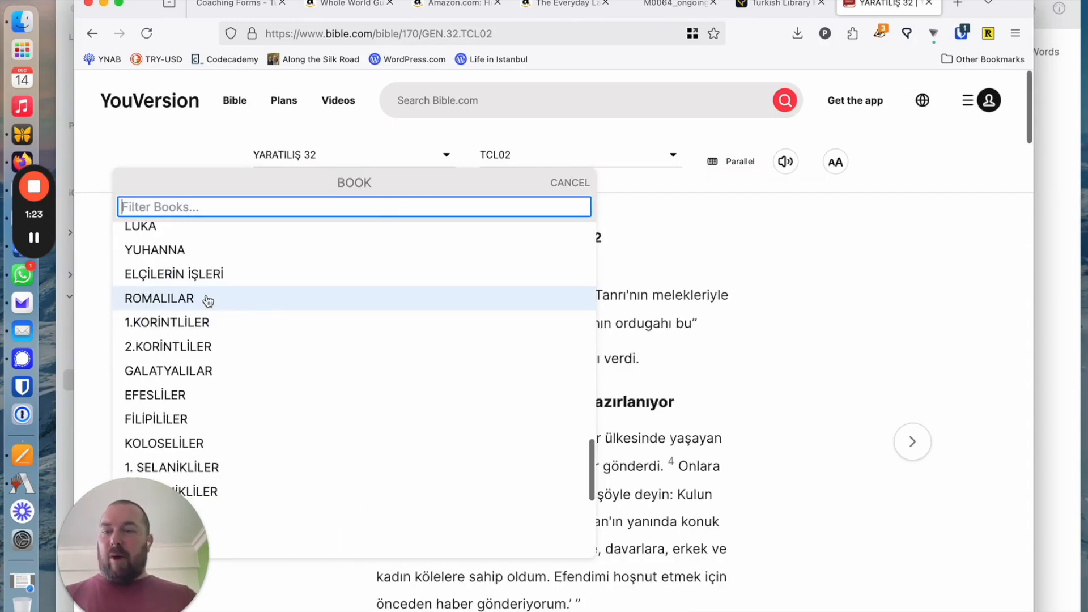
left_click(185, 306)
left_click(165, 211)
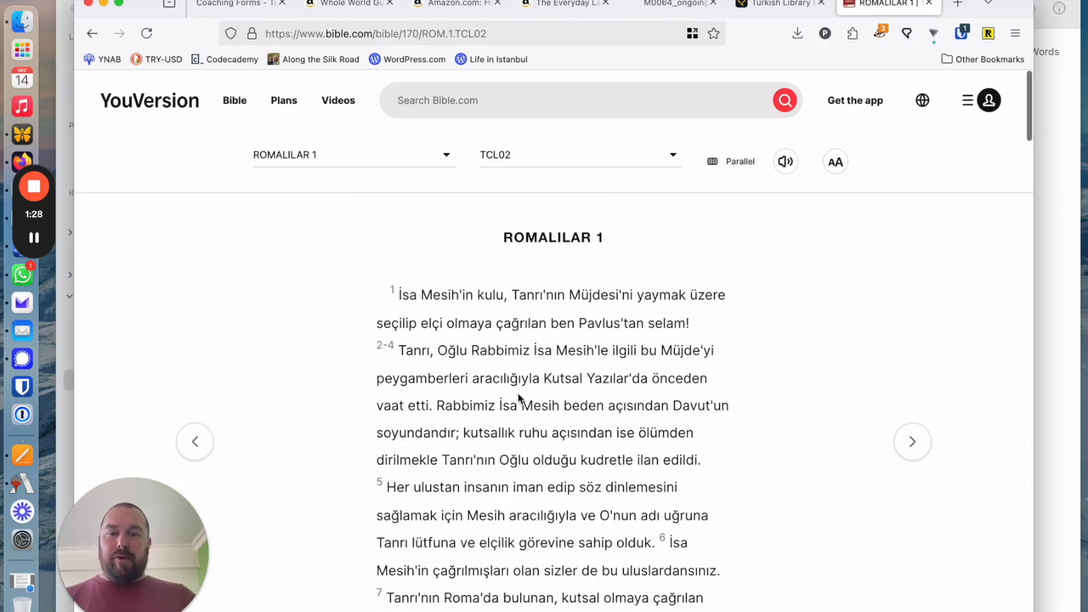
Select all the verses of Romalılar 1, from verse 1 through verse 32, and copy them
left_click(464, 305)
scroll(464, 304, "down", 3)
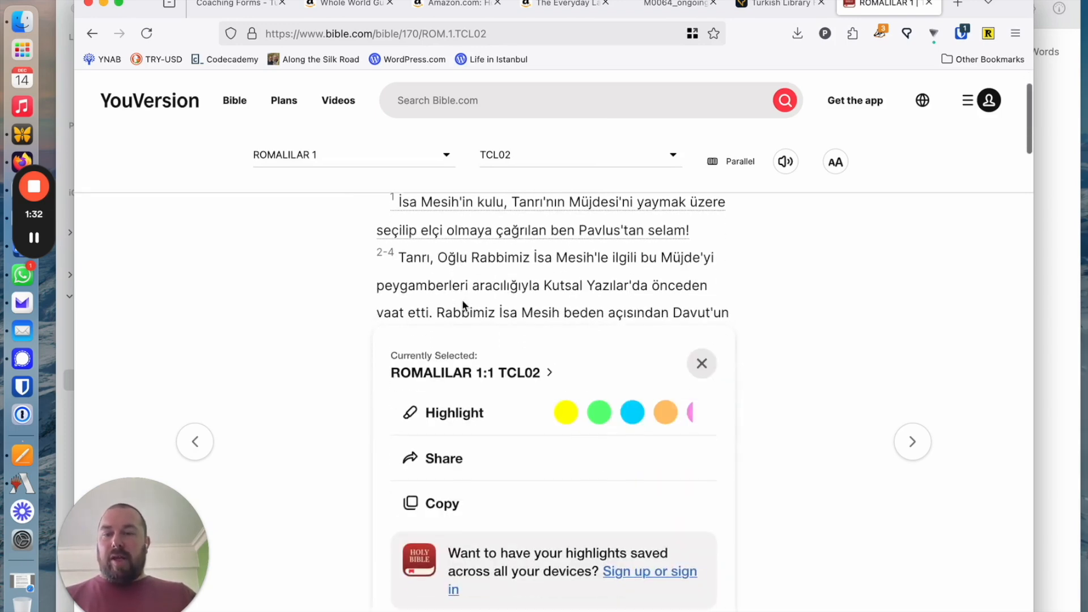
left_click(450, 262)
scroll(451, 262, "down", 5)
left_click(493, 293)
scroll(492, 295, "down", 2)
left_click(678, 272)
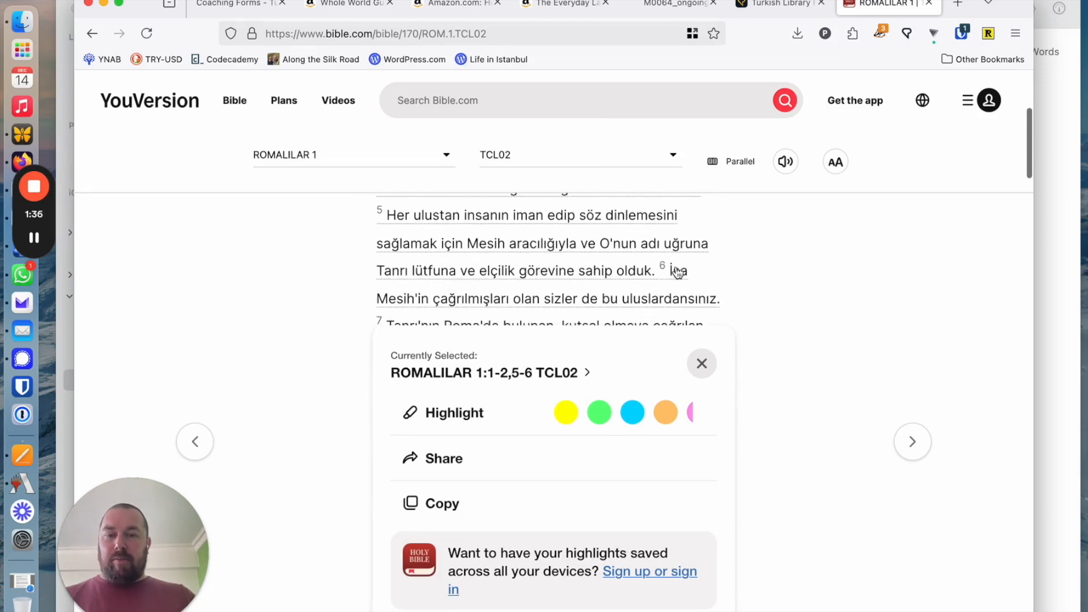
scroll(677, 272, "down", 3)
left_click(677, 272)
scroll(678, 272, "down", 3)
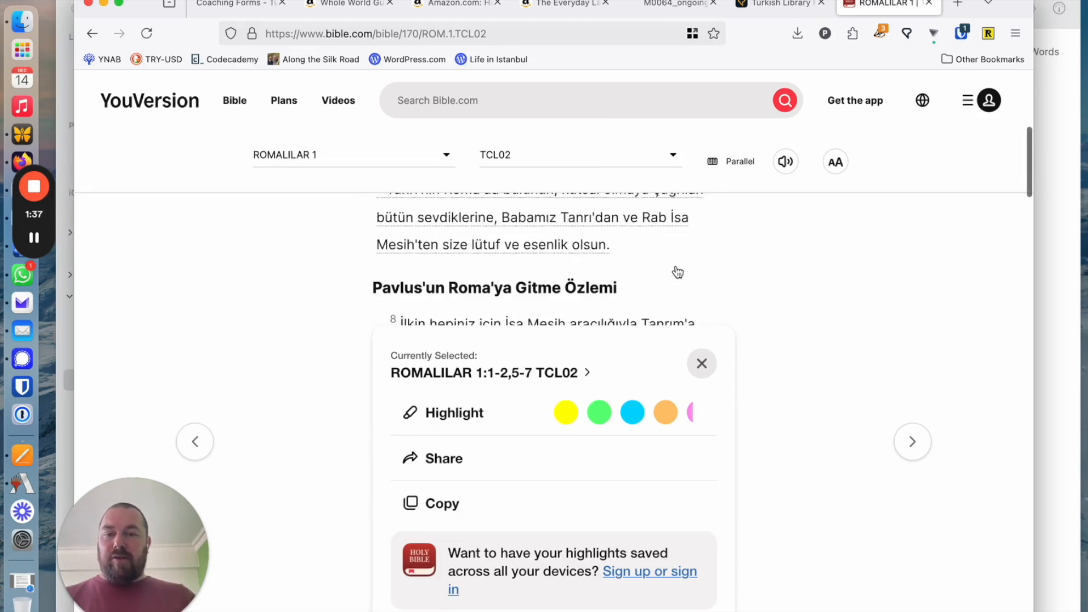
scroll(595, 281, "down", 2)
left_click(595, 282)
scroll(593, 281, "down", 3)
left_click(593, 281)
scroll(592, 279, "down", 3)
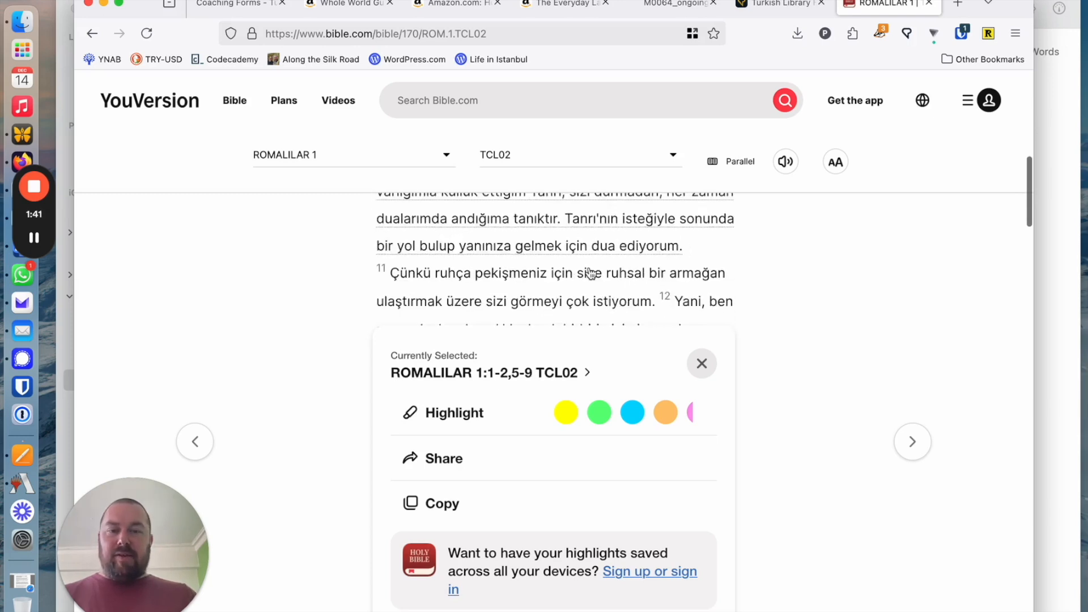
left_click(589, 275)
scroll(588, 274, "down", 2)
left_click(588, 273)
scroll(587, 272, "down", 4)
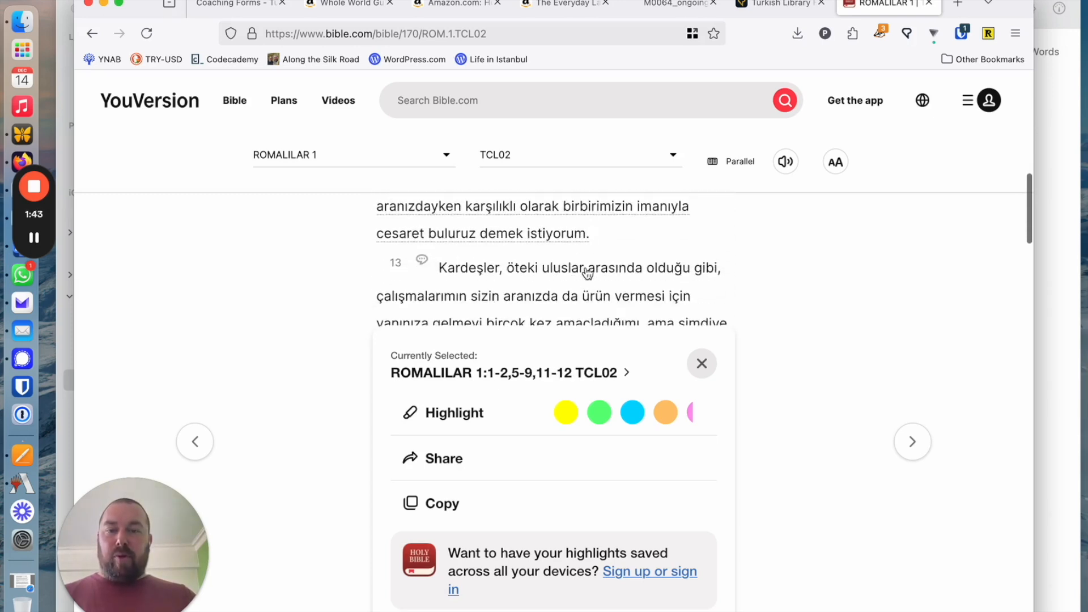
left_click(576, 251)
scroll(574, 255, "down", 4)
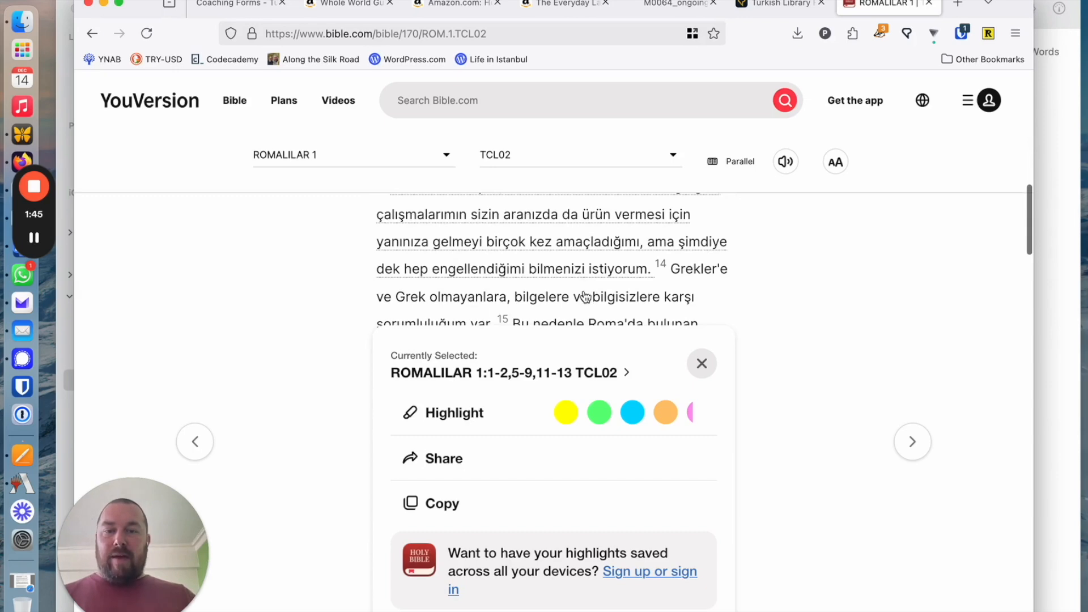
left_click(585, 295)
scroll(584, 283, "down", 3)
left_click(575, 255)
scroll(574, 259, "down", 3)
left_click(574, 258)
scroll(573, 266, "down", 3)
left_click(571, 289)
scroll(571, 289, "down", 3)
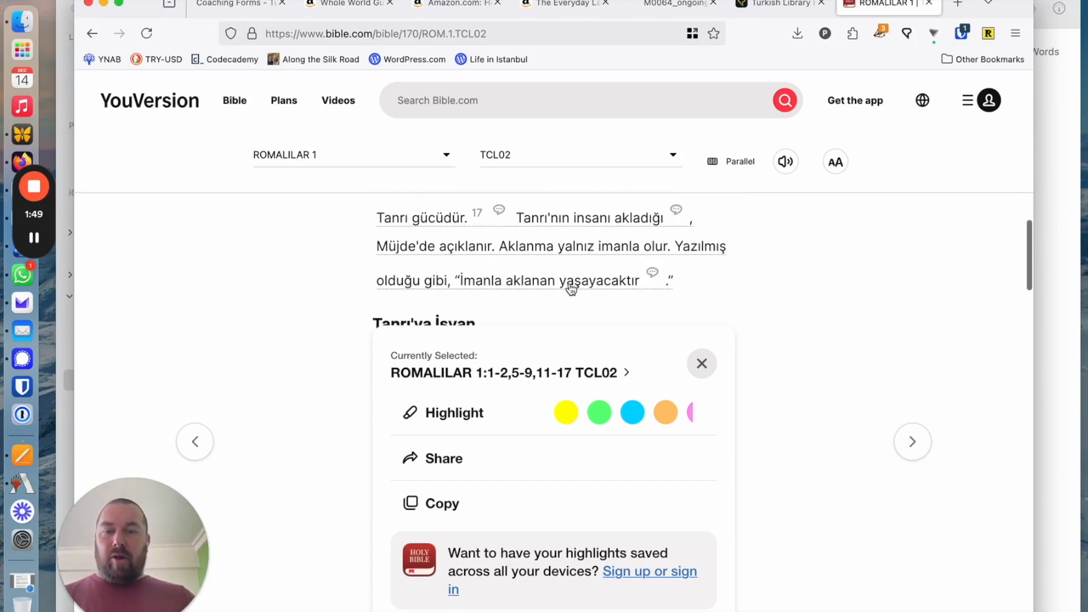
scroll(567, 288, "down", 3)
left_click(527, 287)
scroll(528, 288, "down", 3)
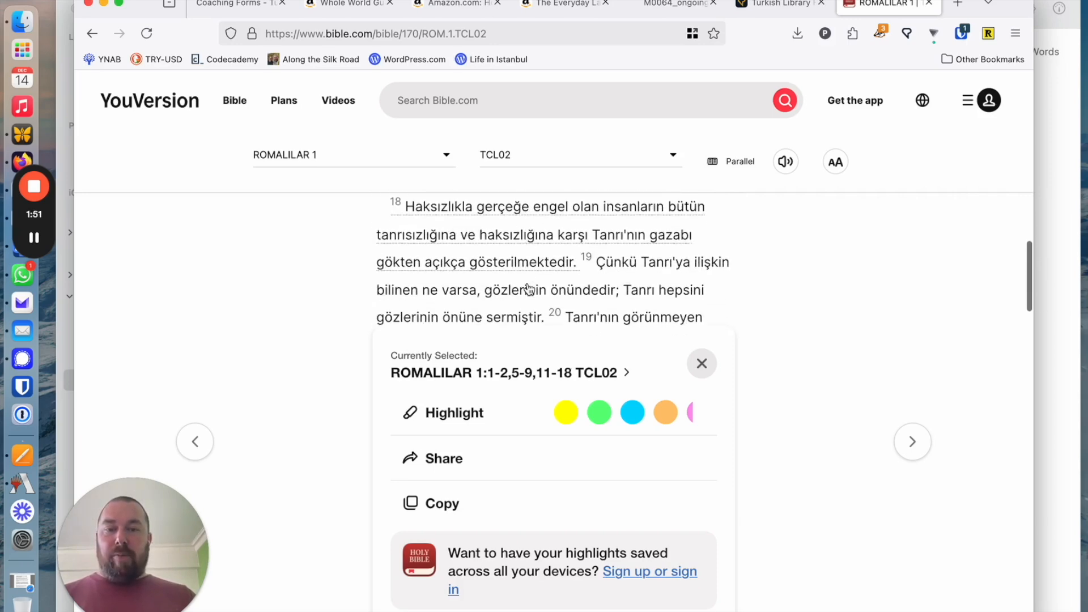
left_click(624, 268)
scroll(620, 260, "down", 3)
left_click(615, 248)
scroll(615, 249, "down", 2)
left_click(614, 254)
scroll(615, 258, "down", 3)
left_click(617, 264)
scroll(615, 260, "down", 3)
left_click(577, 240)
scroll(576, 236, "down", 2)
left_click(575, 249)
left_click(572, 303)
scroll(572, 301, "down", 3)
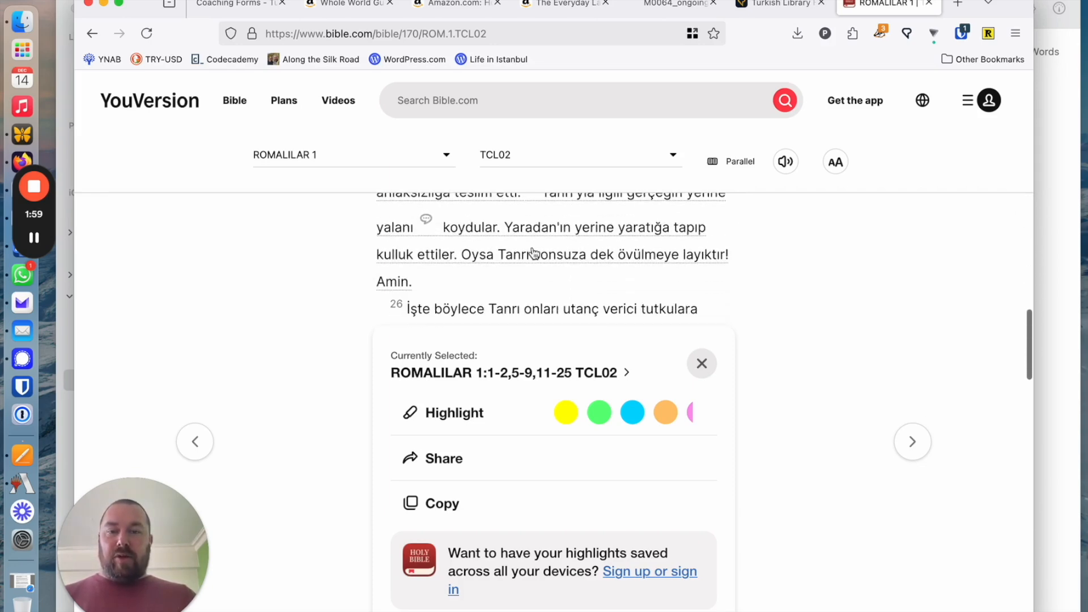
left_click(517, 308)
scroll(527, 294, "down", 3)
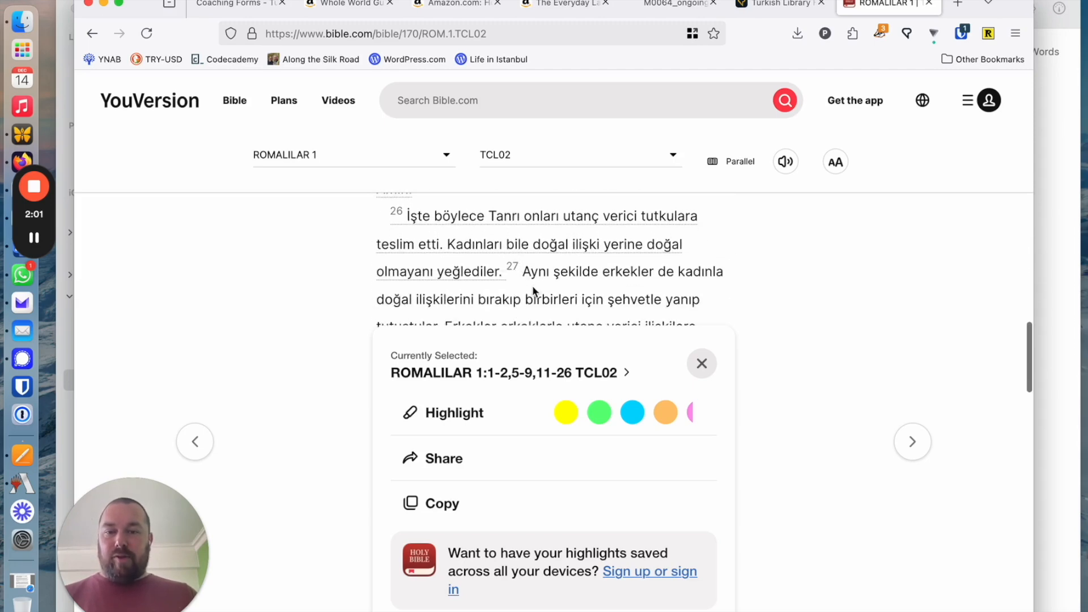
left_click(532, 290)
scroll(529, 286, "down", 3)
left_click(508, 321)
scroll(509, 321, "down", 4)
left_click(514, 259)
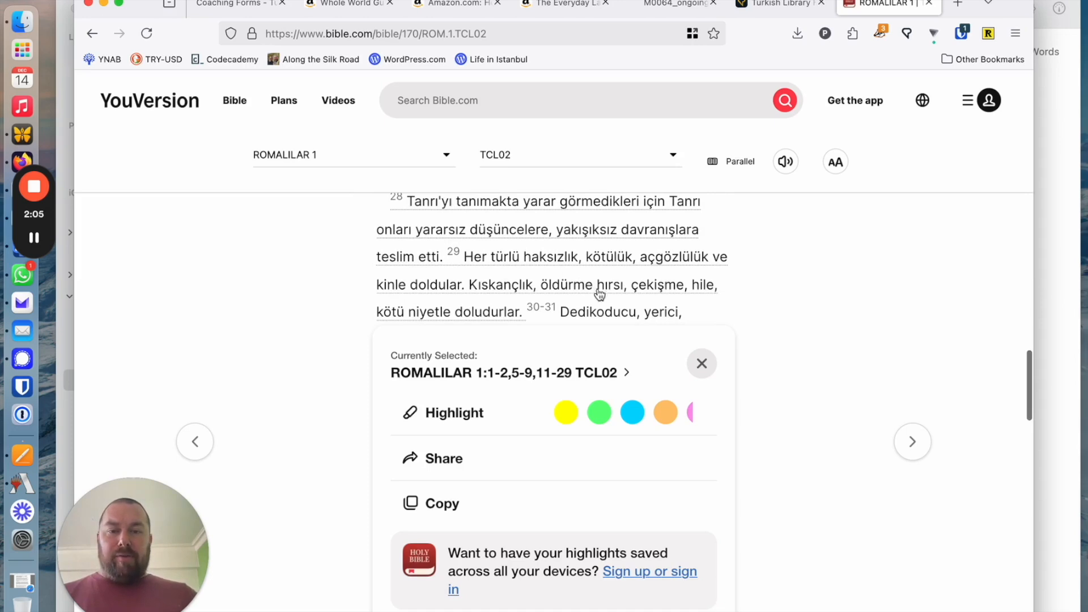
scroll(599, 294, "down", 2)
left_click(597, 252)
scroll(618, 283, "down", 3)
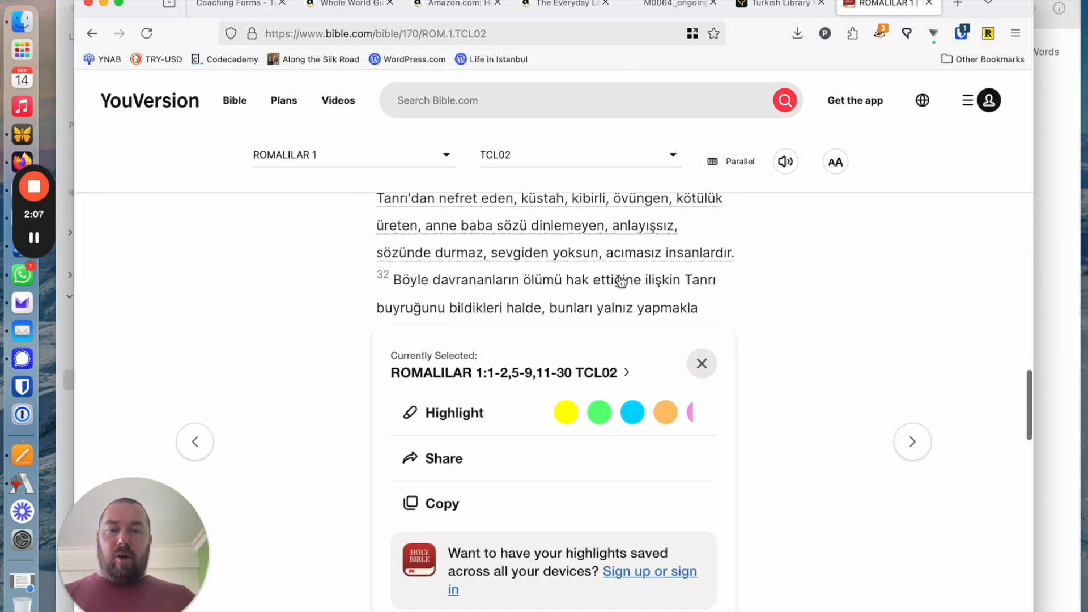
left_click(621, 281)
scroll(621, 286, "down", 2)
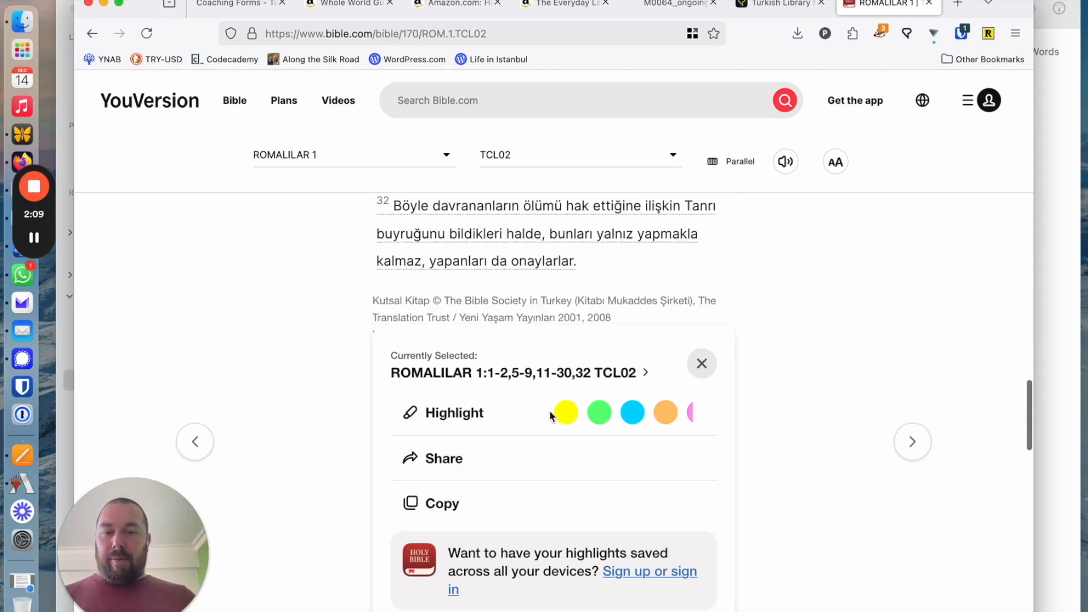
left_click(439, 508)
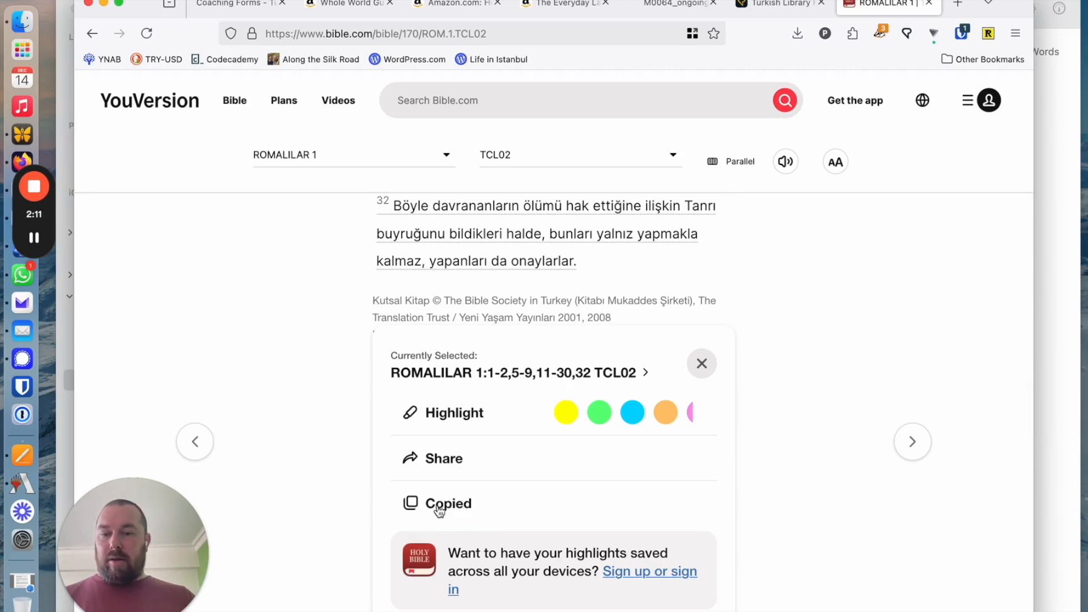
Switch to LingQ, start importing a new lesson, and paste the copied chapter as its input text
left_click(769, 8)
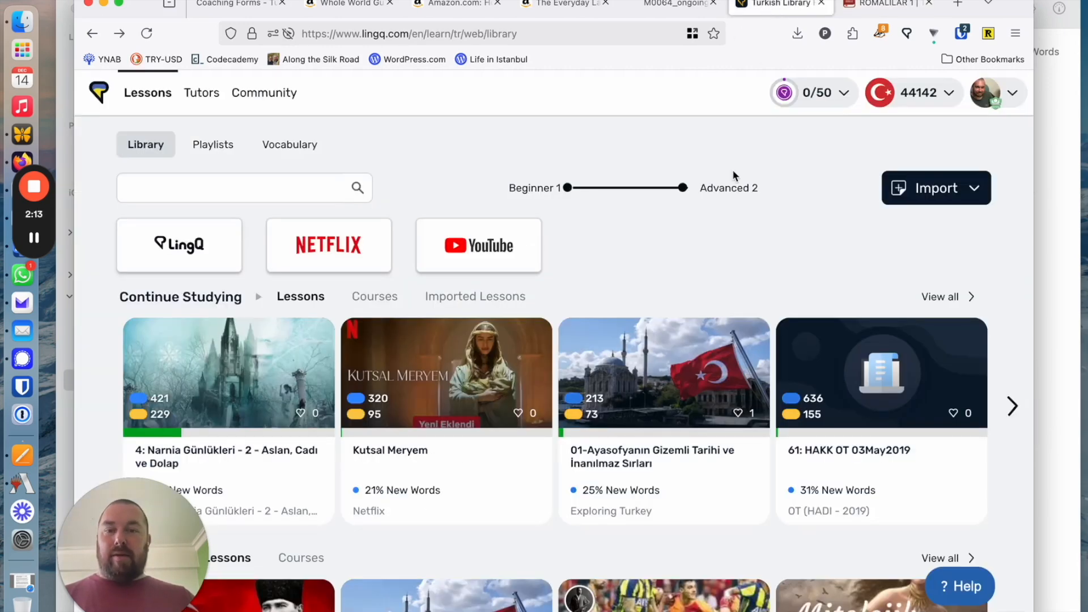
left_click(944, 195)
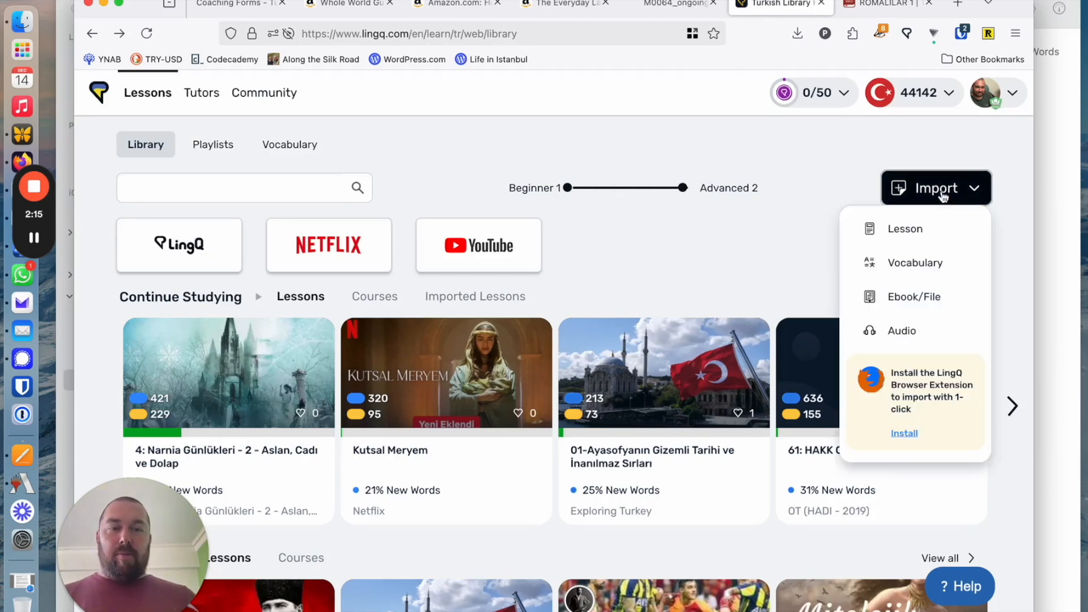
left_click(907, 229)
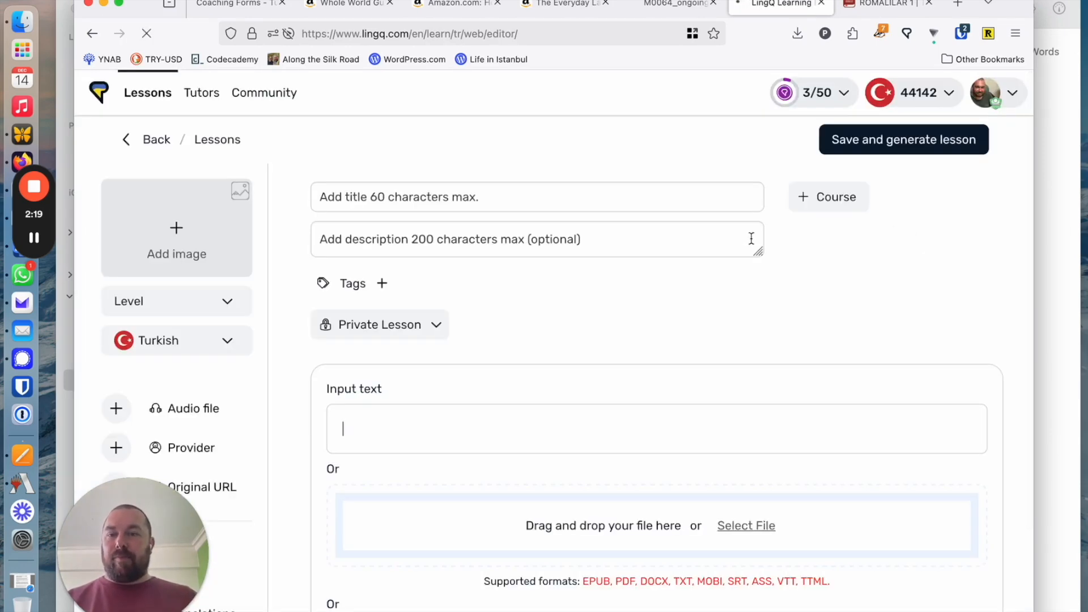
left_click(393, 425)
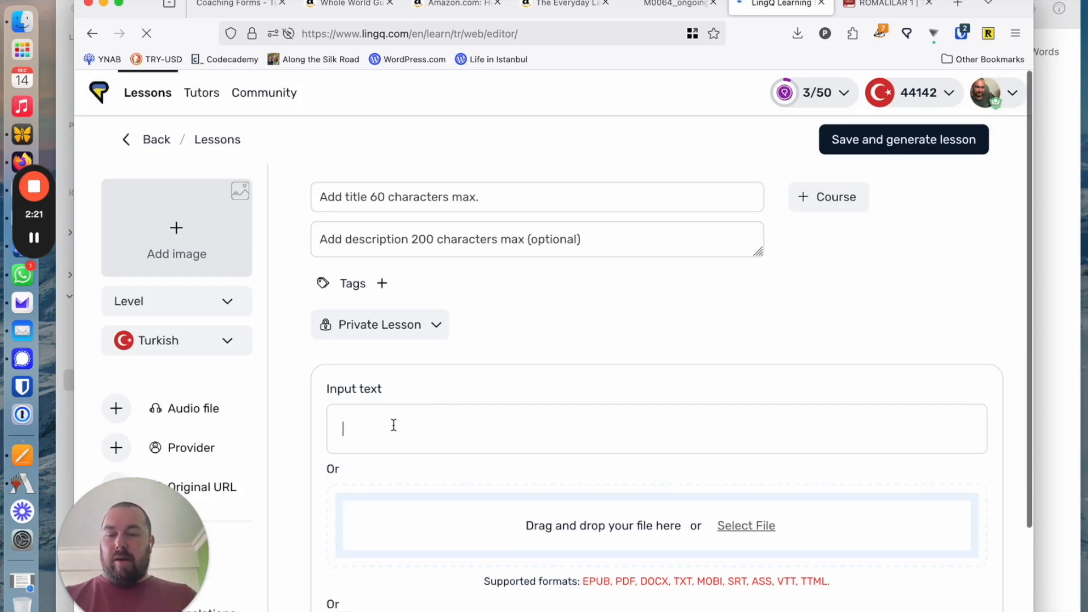
key("super+v")
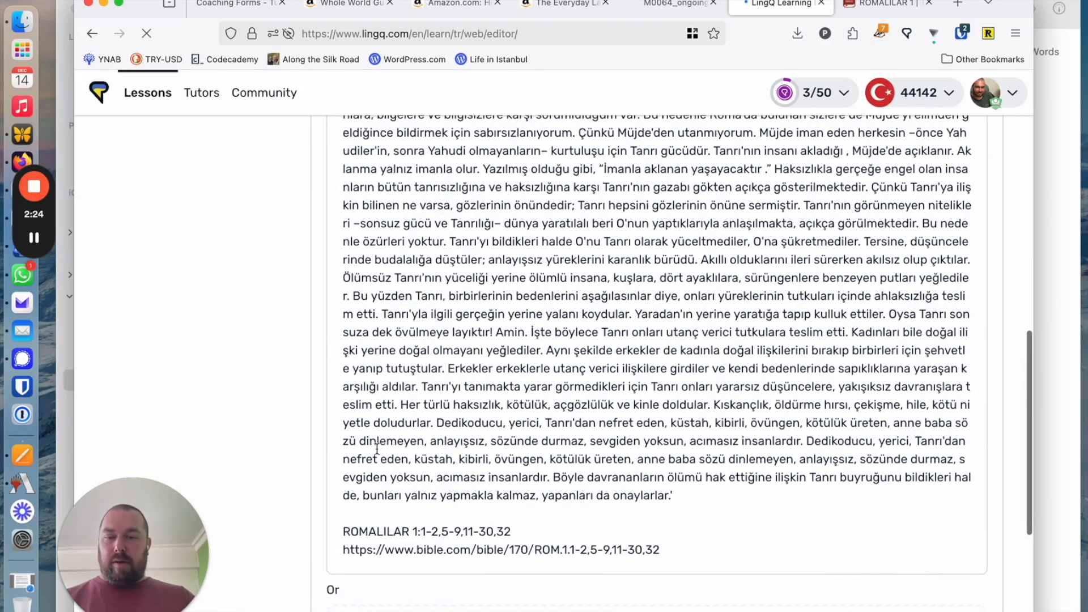
Delete the bible.com link at the end of the pasted text and shorten the verse reference to "ROMALILAR 1"
triple_click(368, 546)
key("BackSpace")
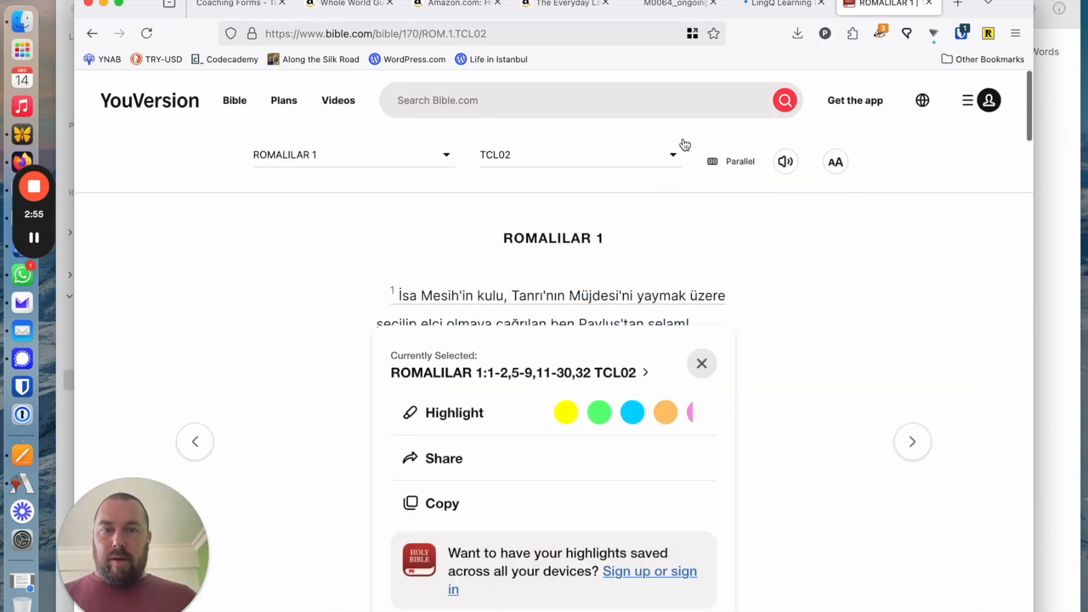
left_click(779, 4)
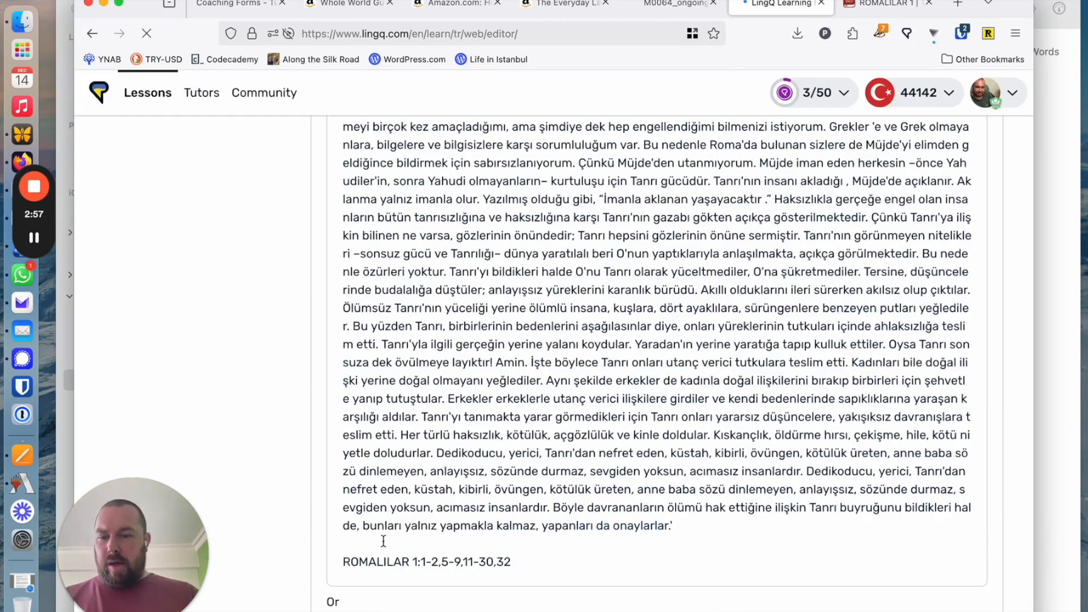
left_click_drag(511, 562, 424, 565)
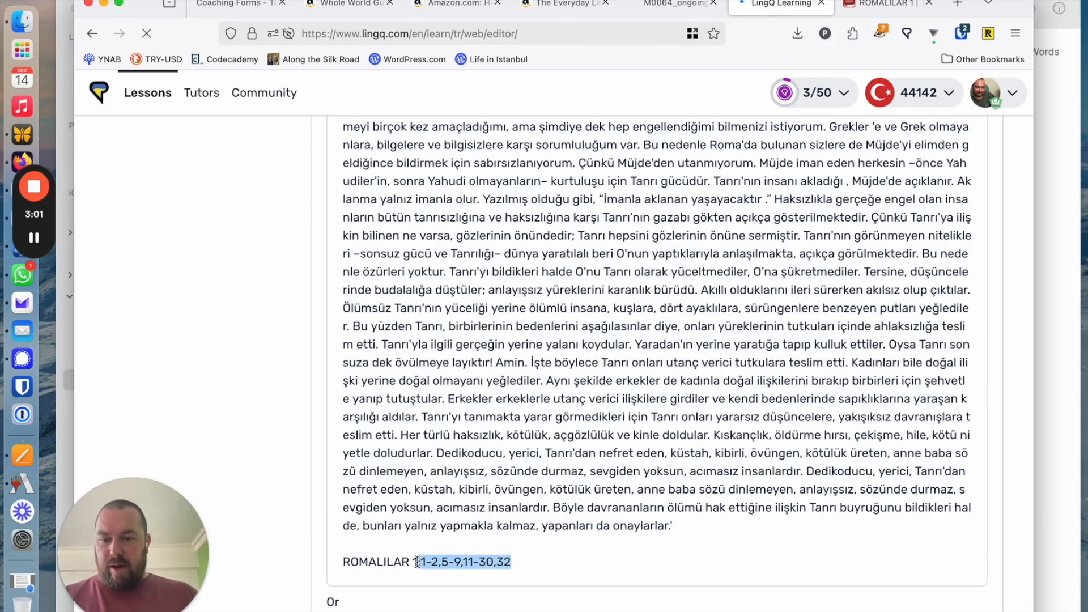
key("BackSpace")
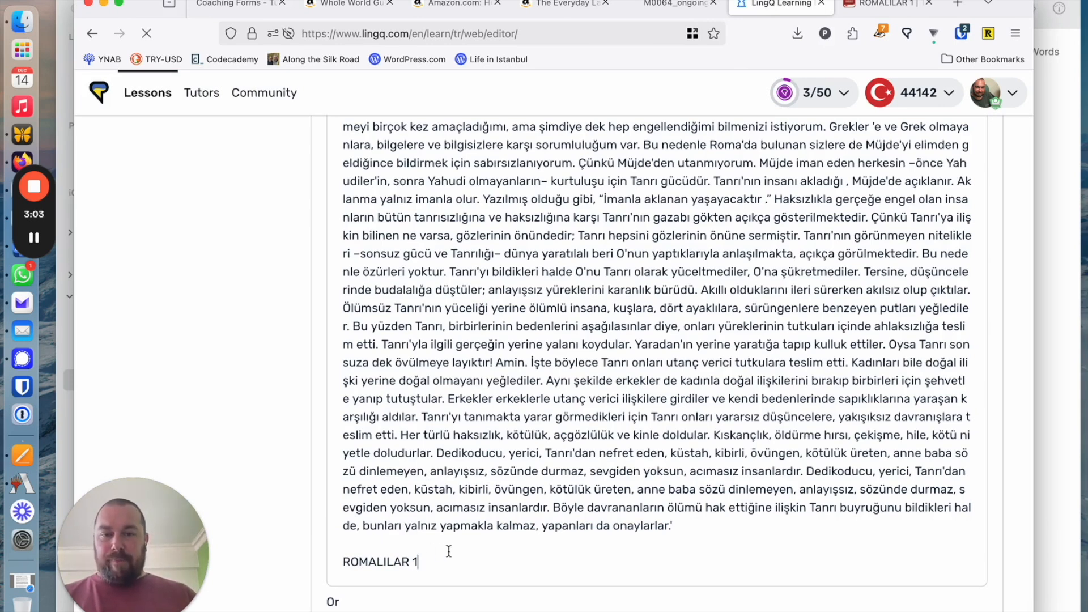
Remove the stray quotation mark in front of the first word of the lesson's input text
scroll(368, 573, "up", 1)
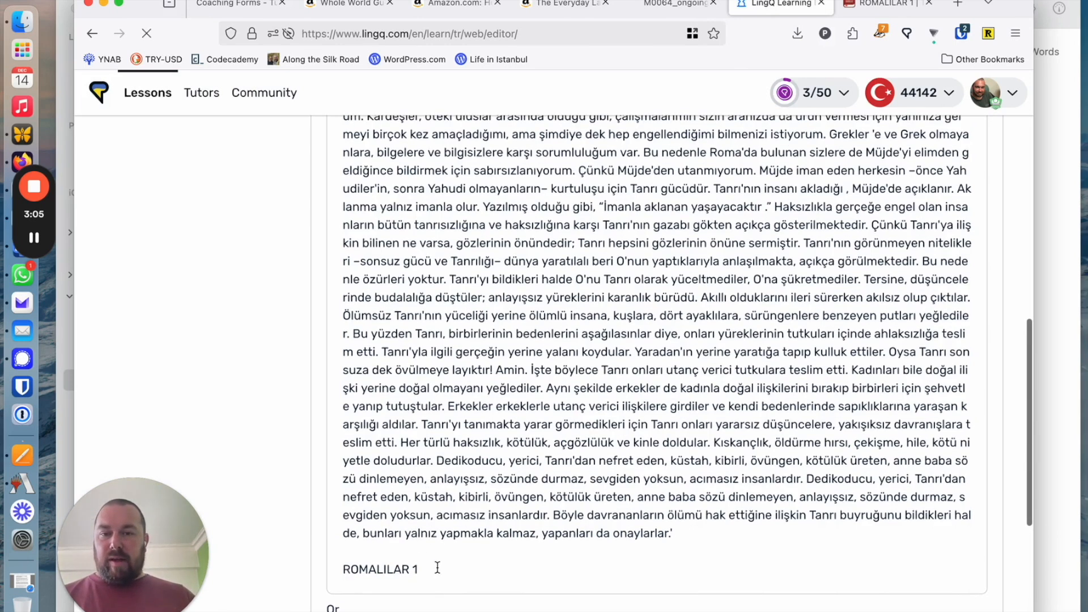
scroll(451, 506, "up", 20)
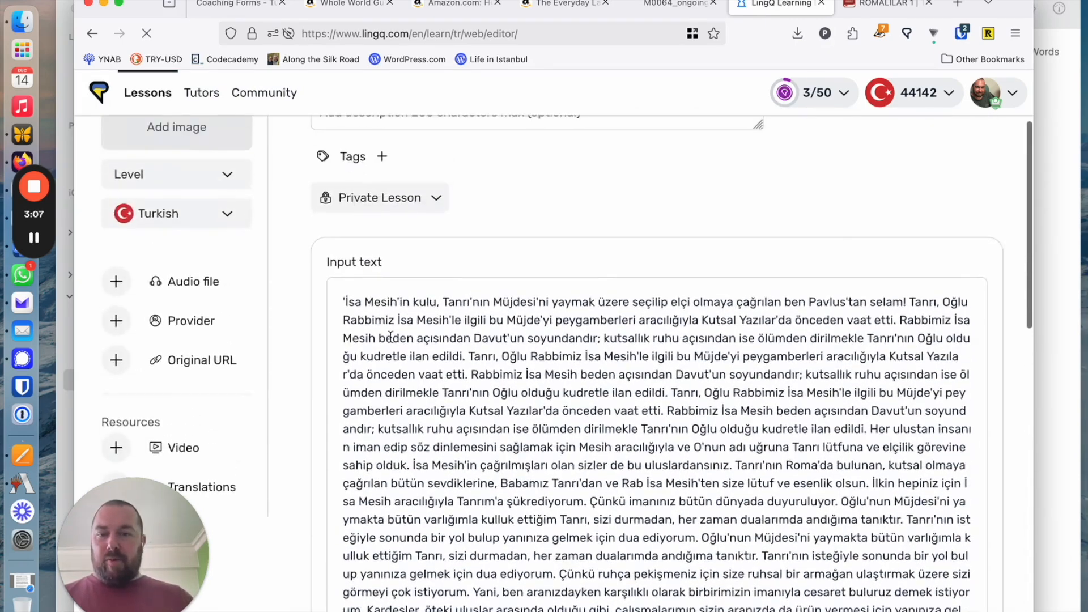
scroll(624, 352, "down", 20)
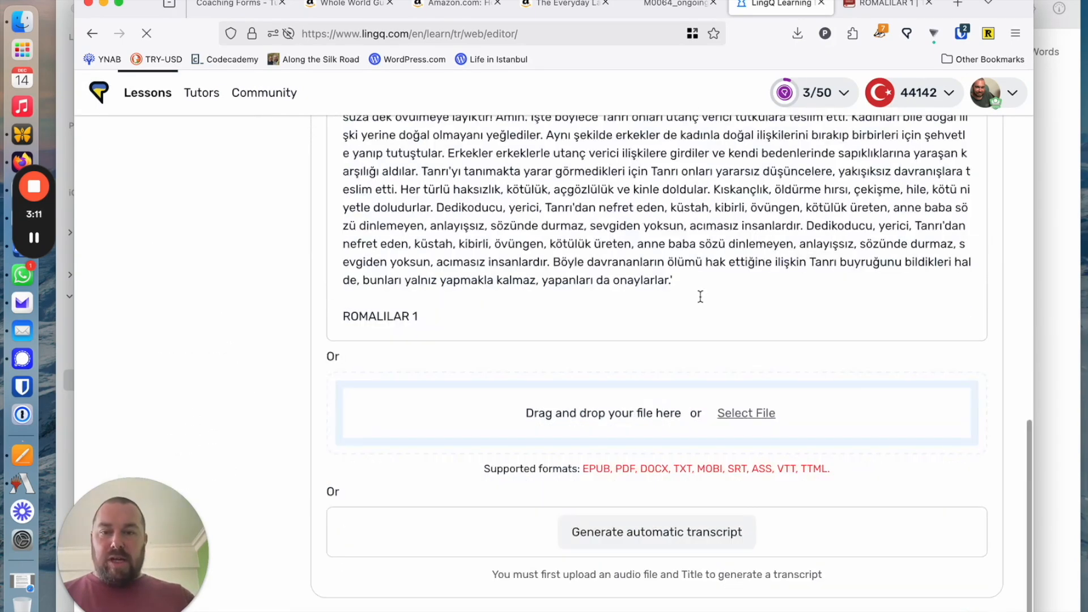
scroll(700, 296, "up", 10)
scroll(644, 279, "up", 5)
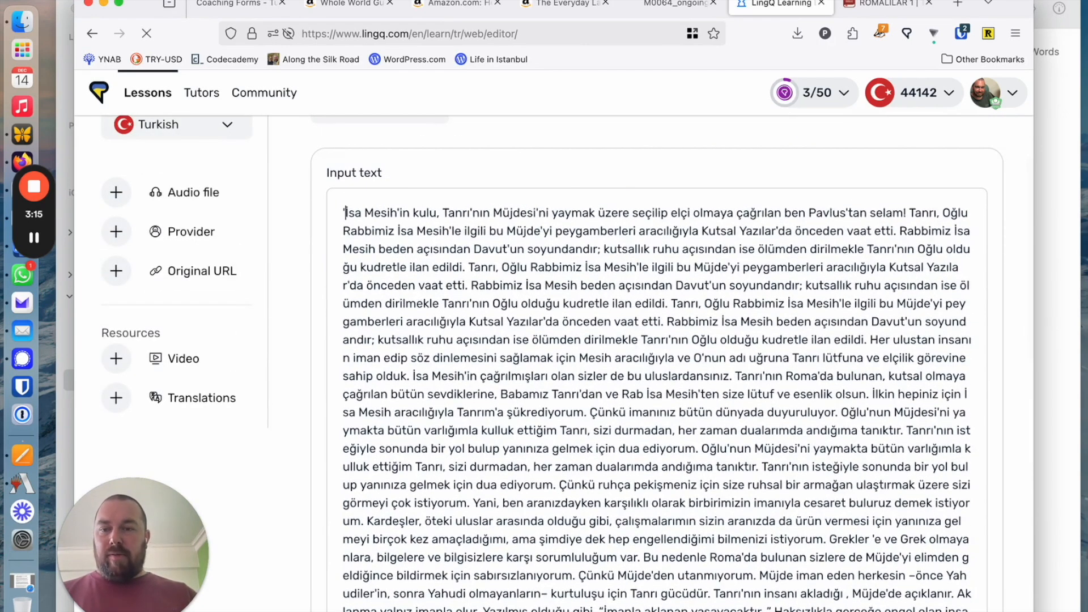
key("BackSpace")
Change the input language to Turkish and title the lesson "Romalılar"
scroll(648, 223, "up", 5)
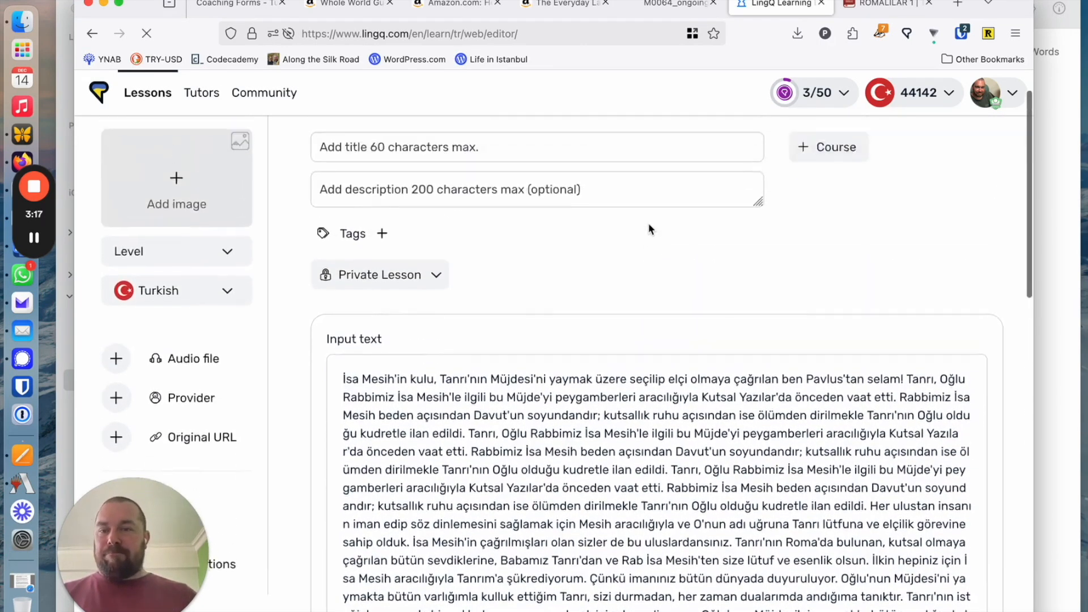
left_click(462, 197)
type("R")
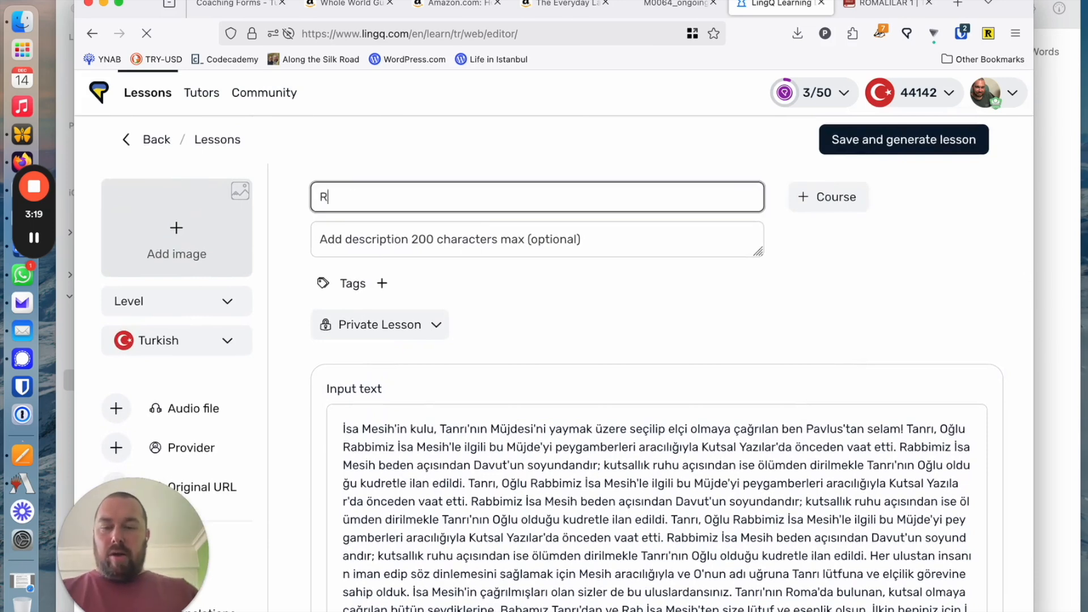
key("ctrl+space")
key("ctrl+space")
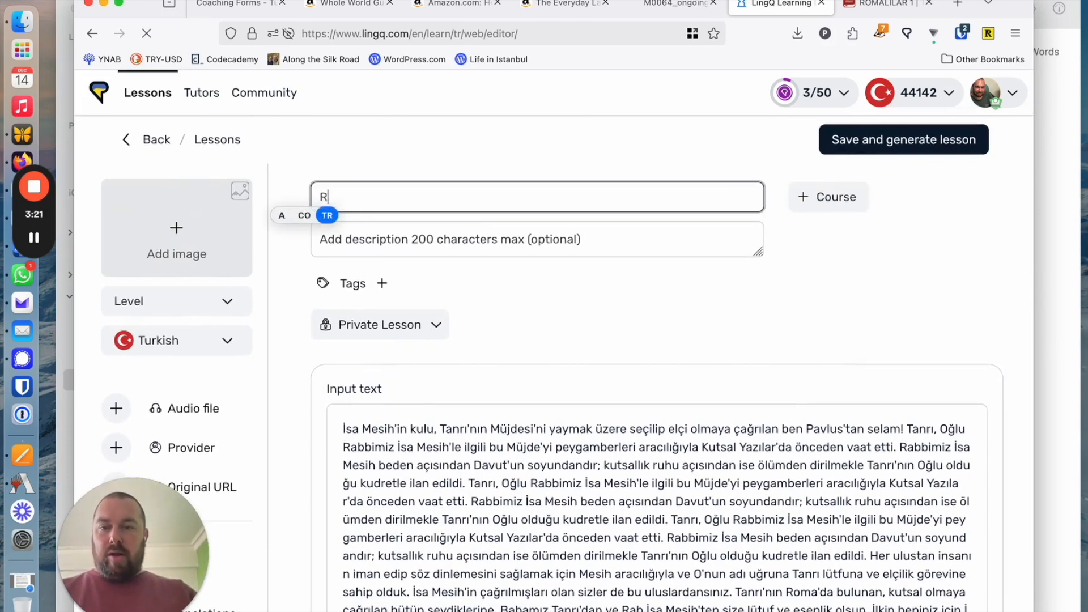
type("omalılar")
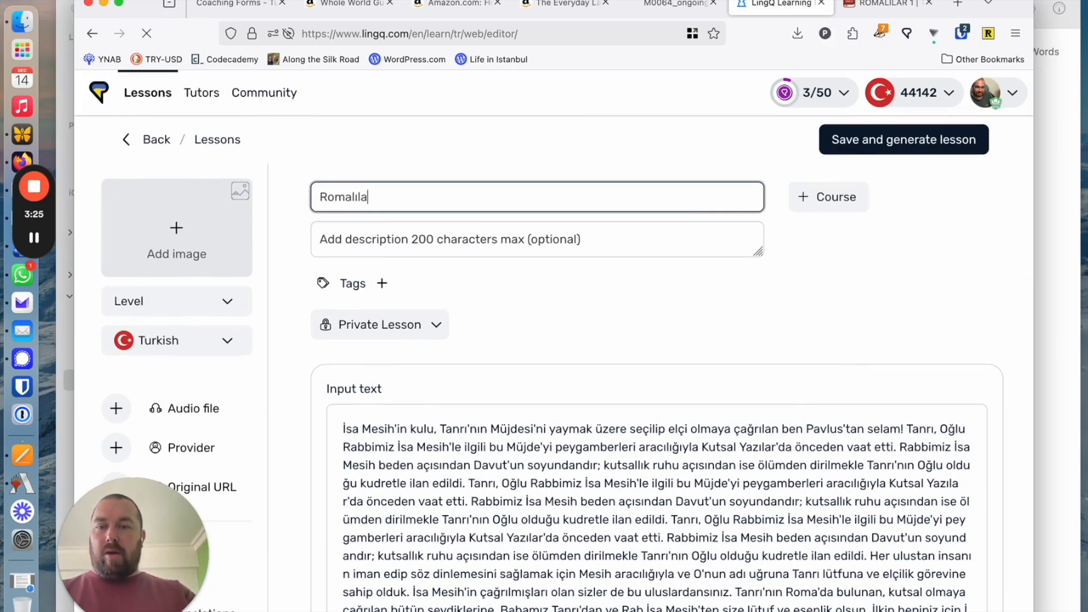
Search the existing courses for "bible" and look through the listed Bible courses
left_click(815, 196)
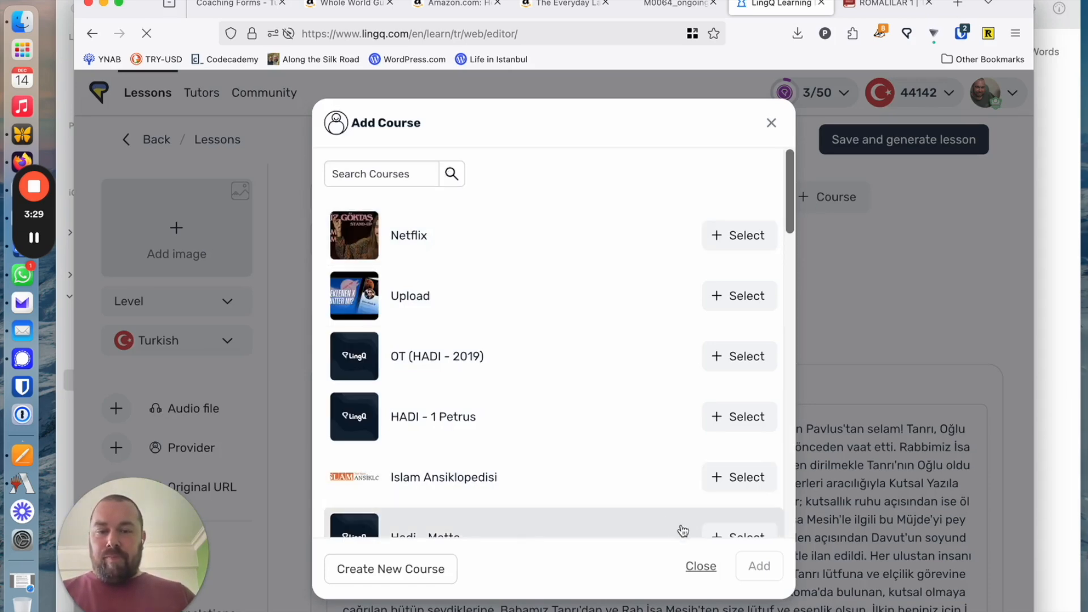
left_click(430, 578)
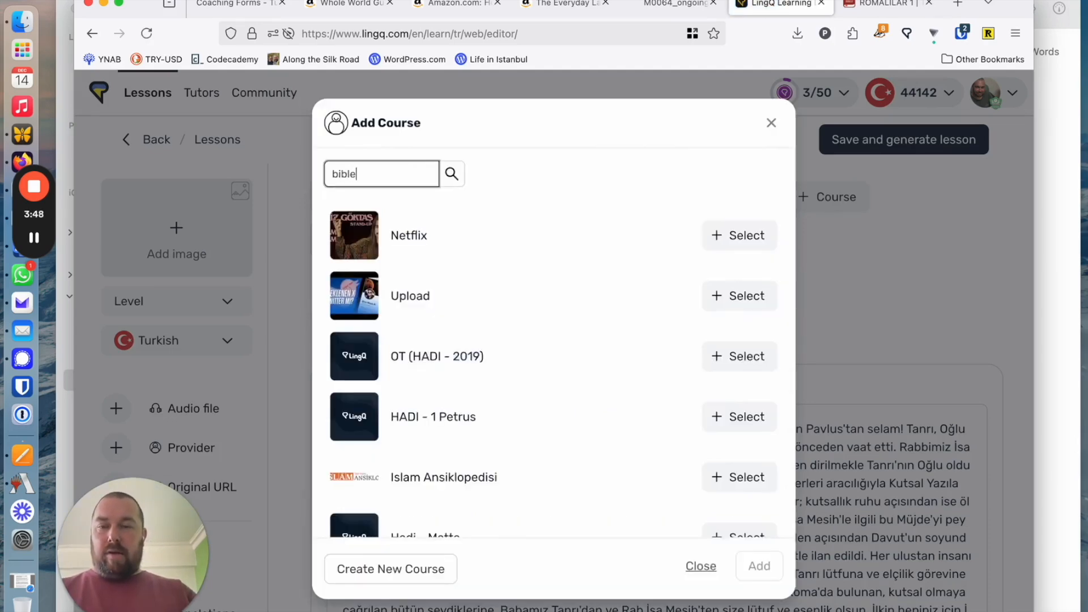
left_click(459, 165)
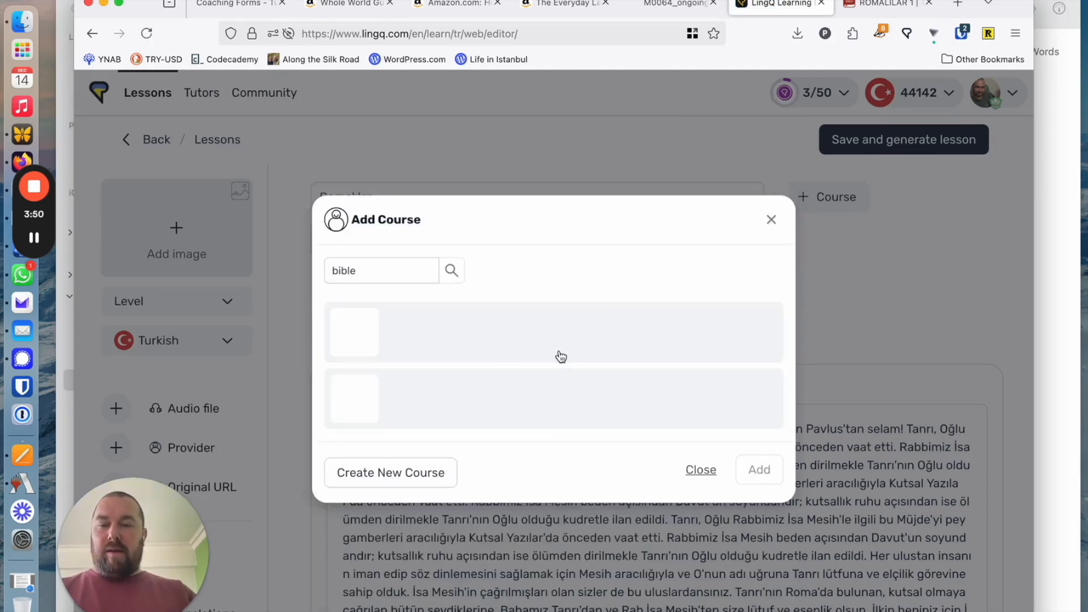
scroll(448, 224, "down", 3)
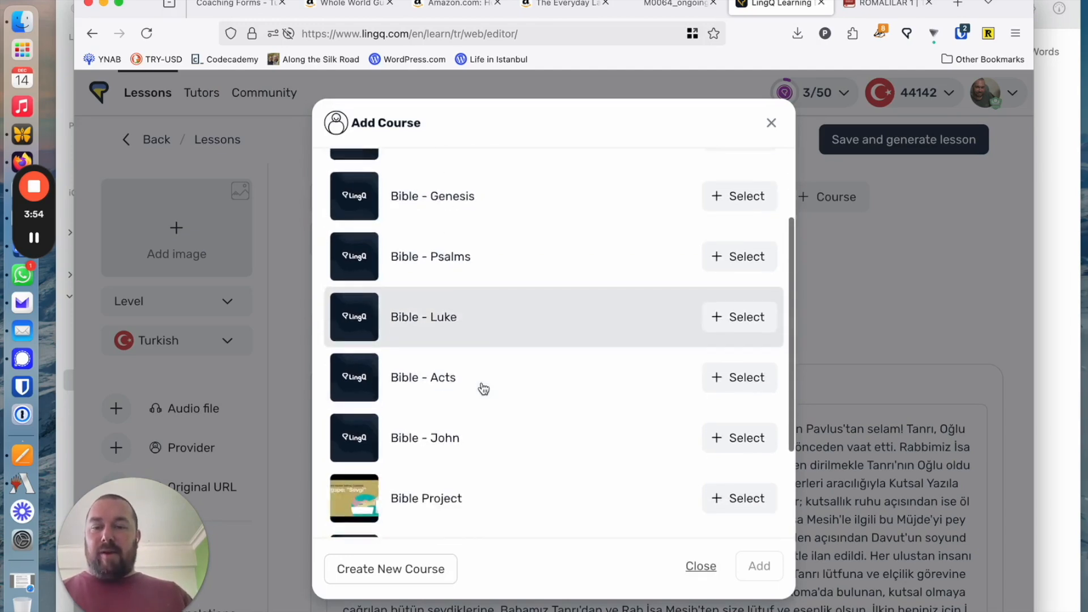
scroll(483, 386, "up", 3)
Create a new course named "Bible - Romalılar" and add the lesson to it
left_click(400, 573)
left_click(662, 288)
type("Bible - ")
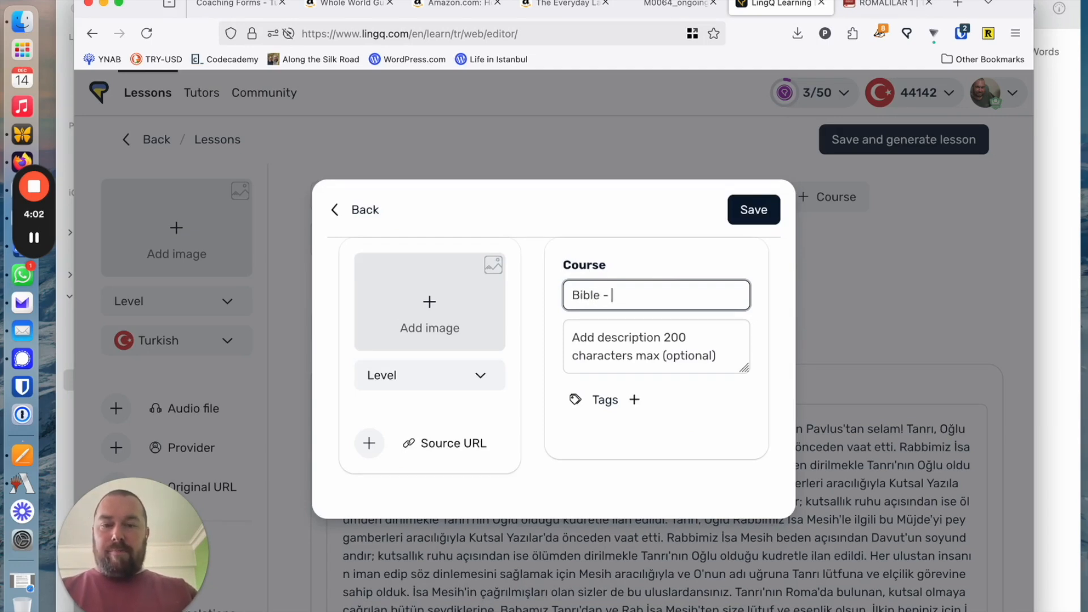
type("Romal")
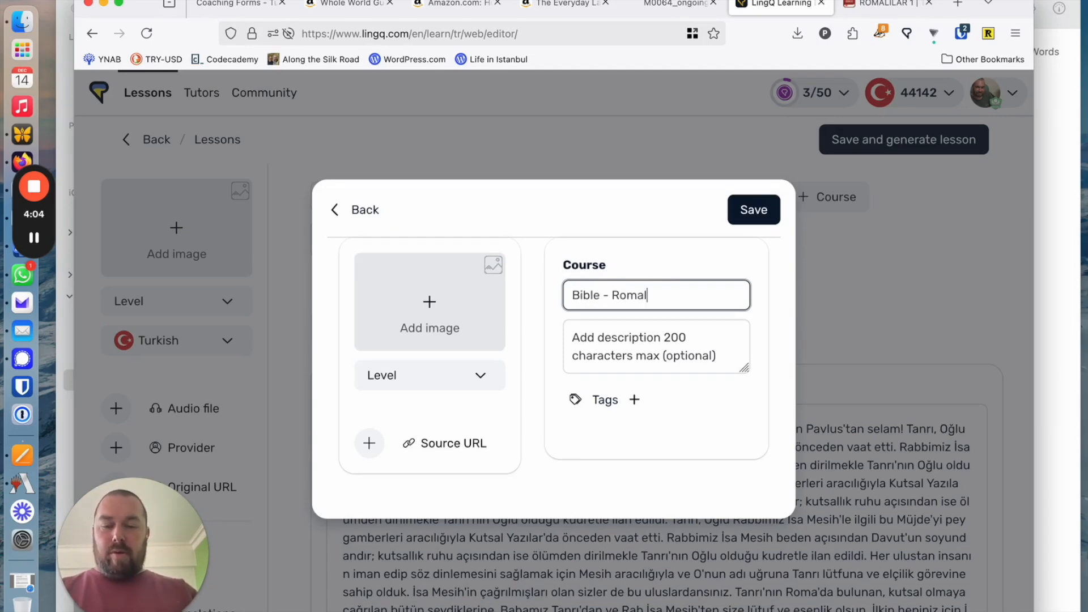
type("ılar")
left_click(753, 209)
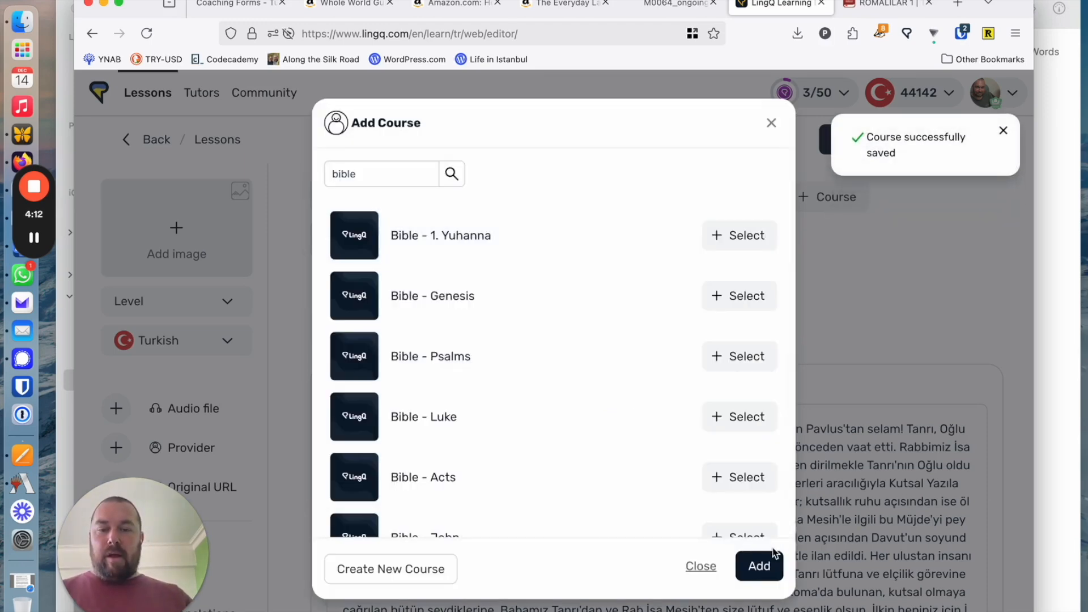
left_click(760, 568)
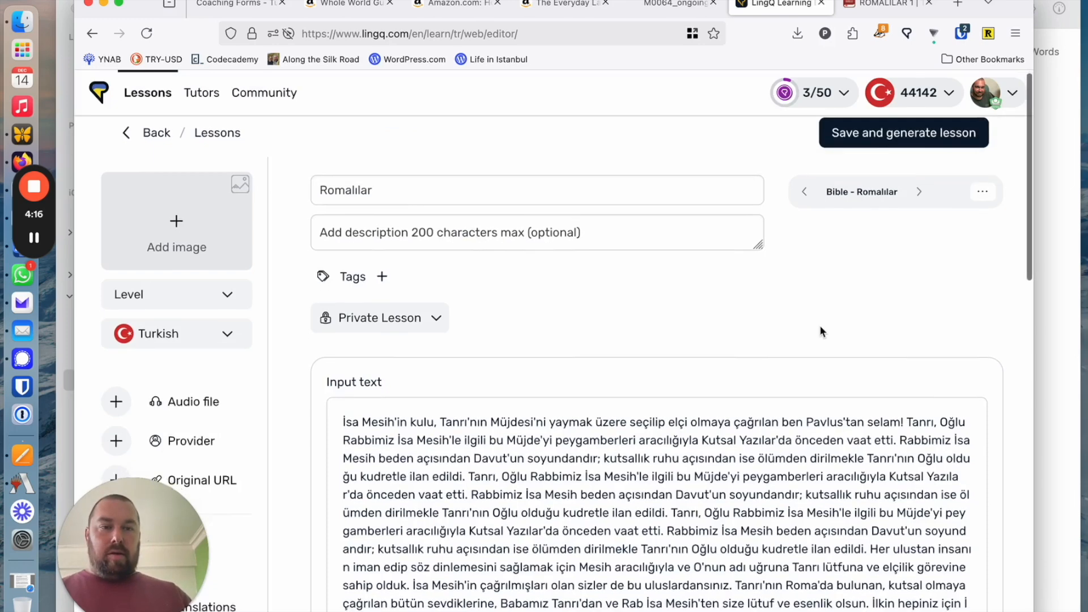
Save and generate the lesson, dismiss the import notice, and open the lesson in the reader
left_click(889, 138)
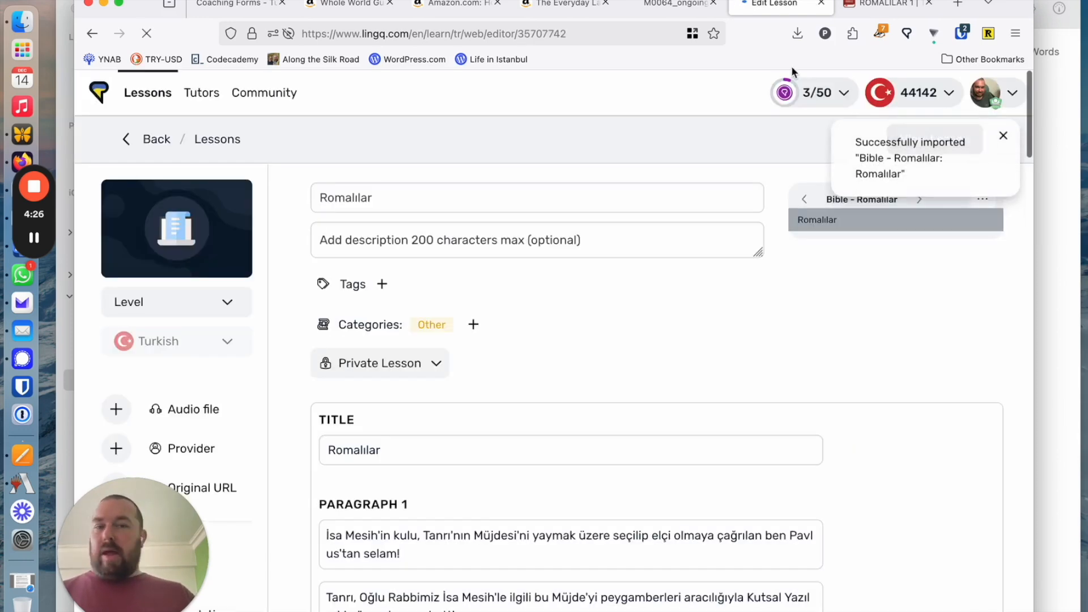
left_click(1002, 131)
left_click(936, 148)
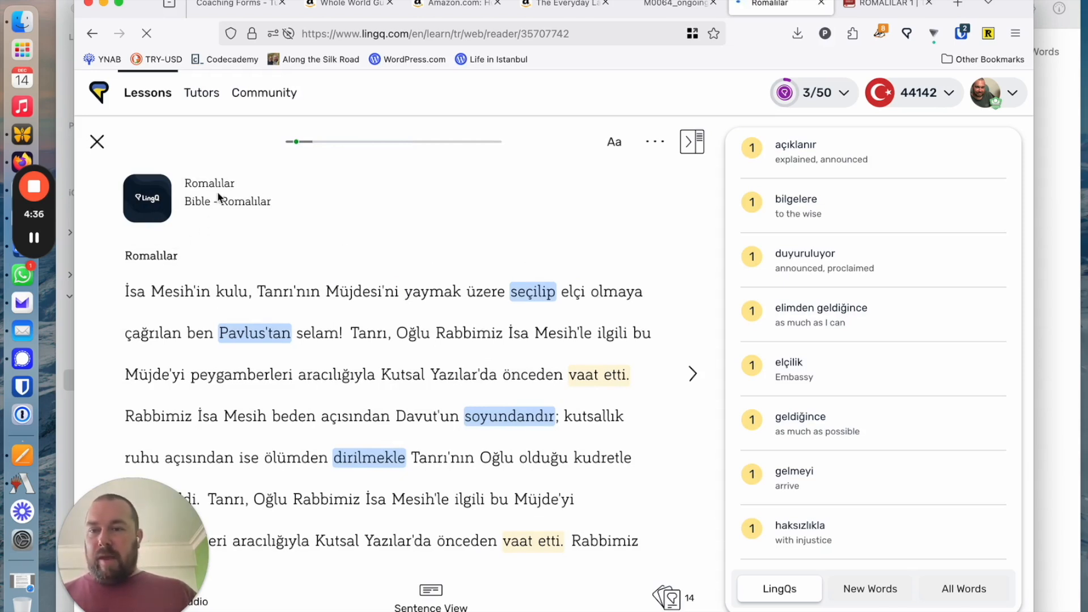
Edit the lesson to rename it "Romalılar 1" and view it in the reader again
left_click(653, 141)
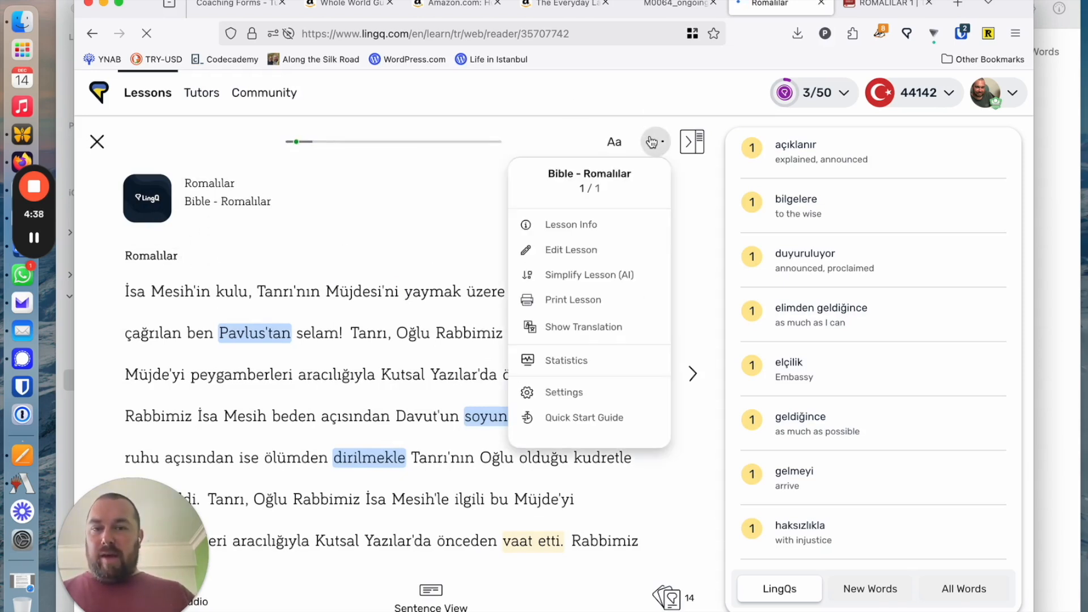
left_click(588, 250)
left_click(423, 189)
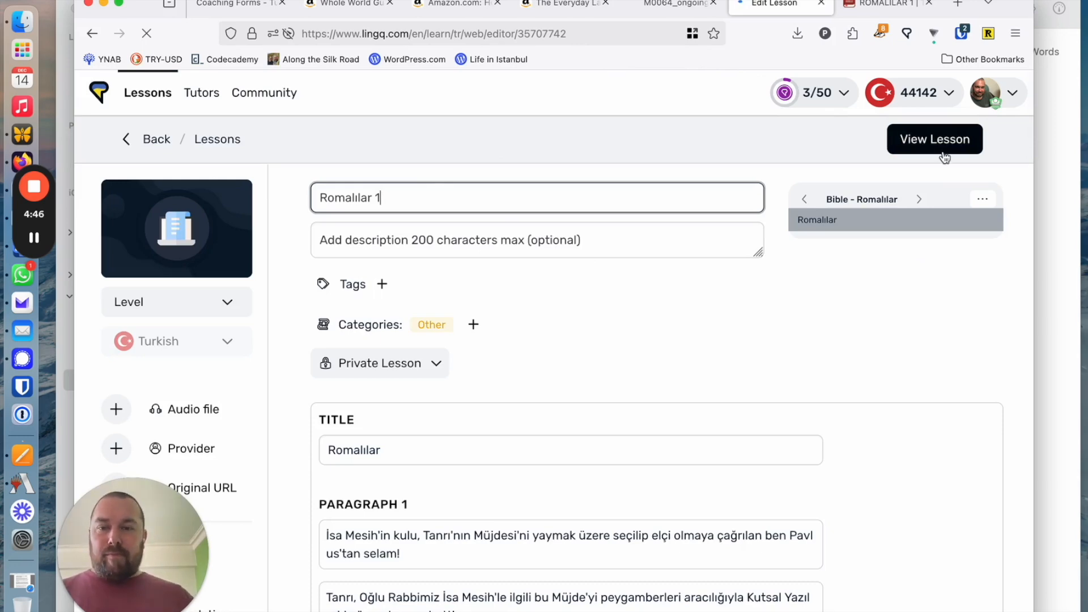
left_click(909, 142)
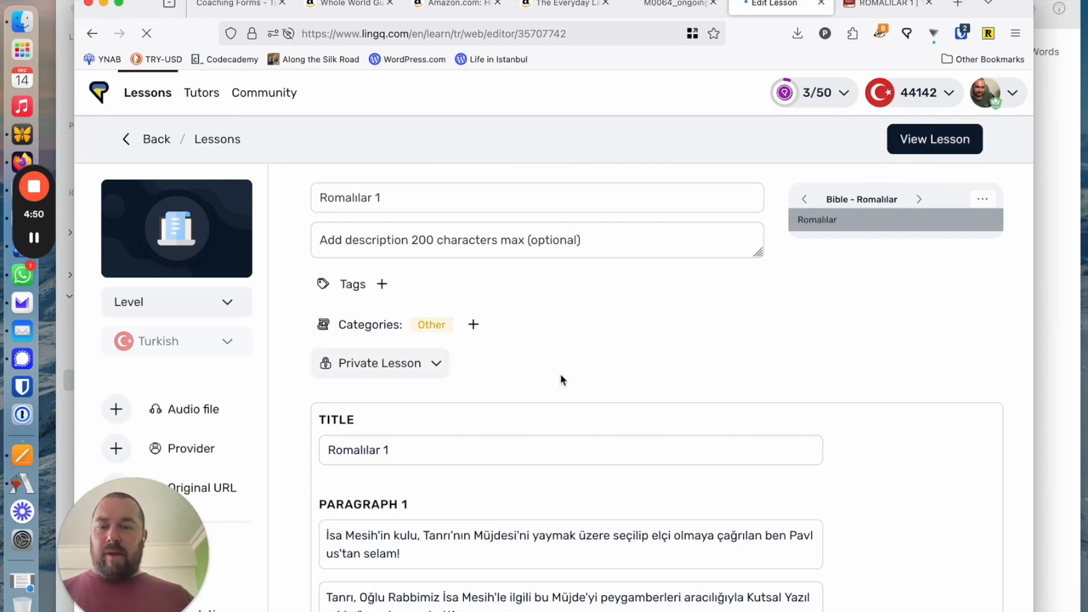
left_click(982, 199)
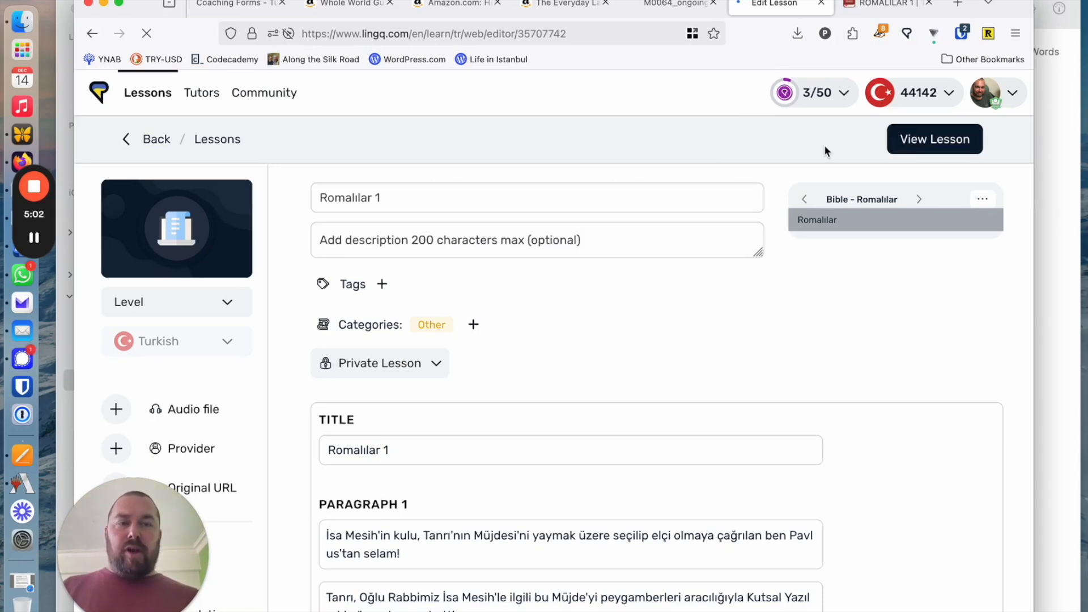
left_click(913, 144)
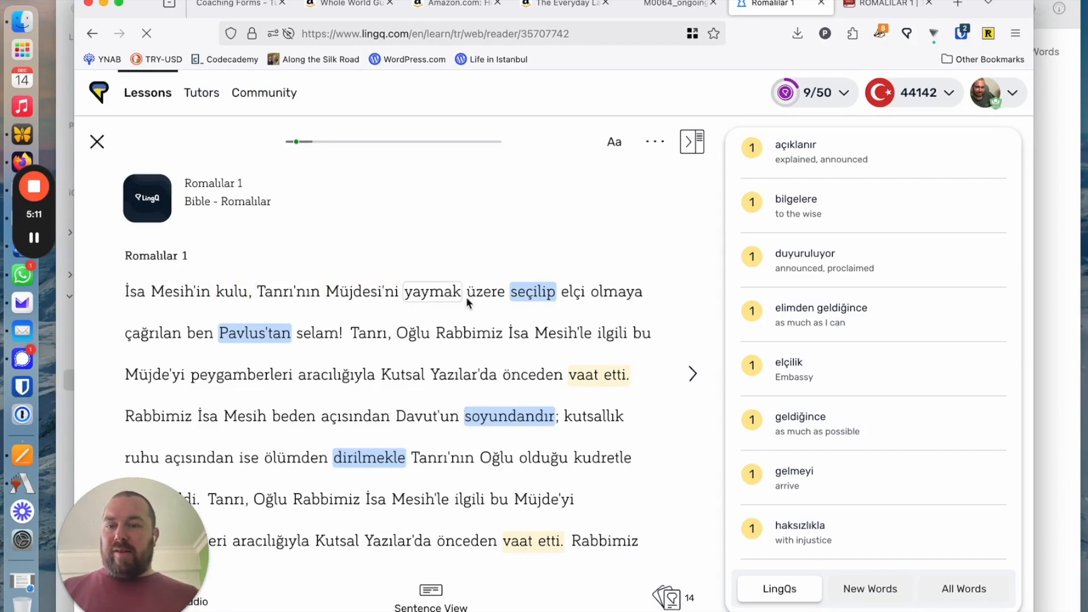
Look through the lesson's New Words and All Words lists, and return to its LingQs list
left_click(877, 599)
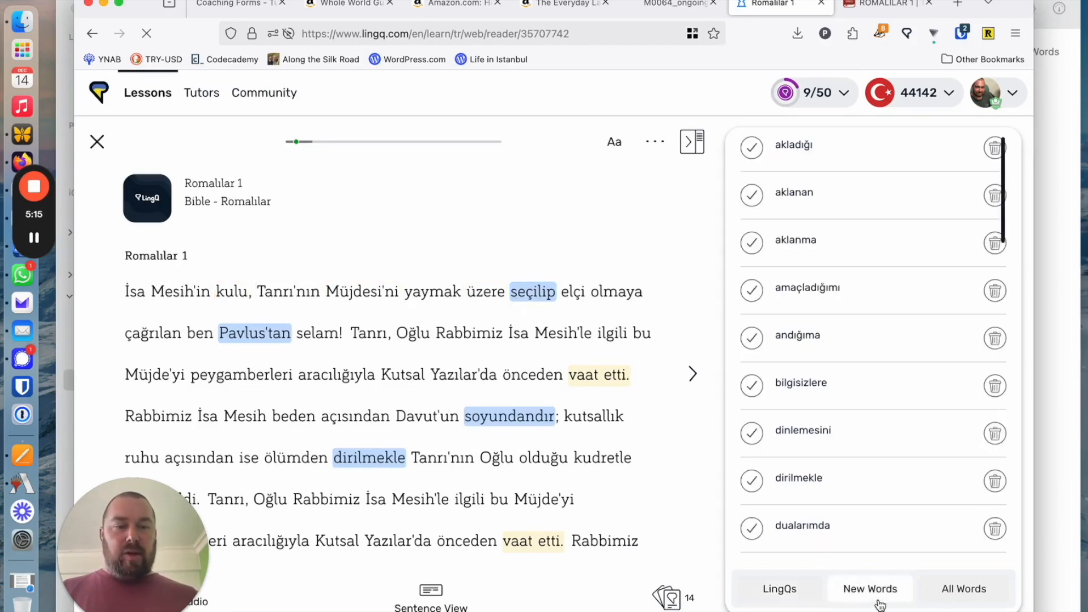
left_click(793, 590)
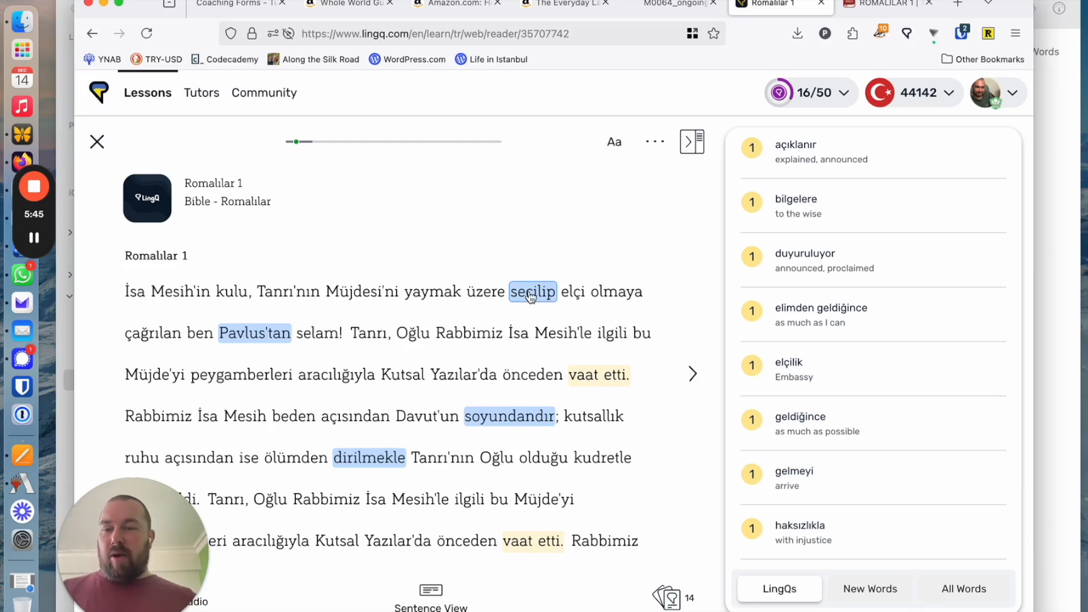
In sentence view, show the translation of the first verse and mark "seçilip" and "pavlus'tan" as known
left_click(428, 586)
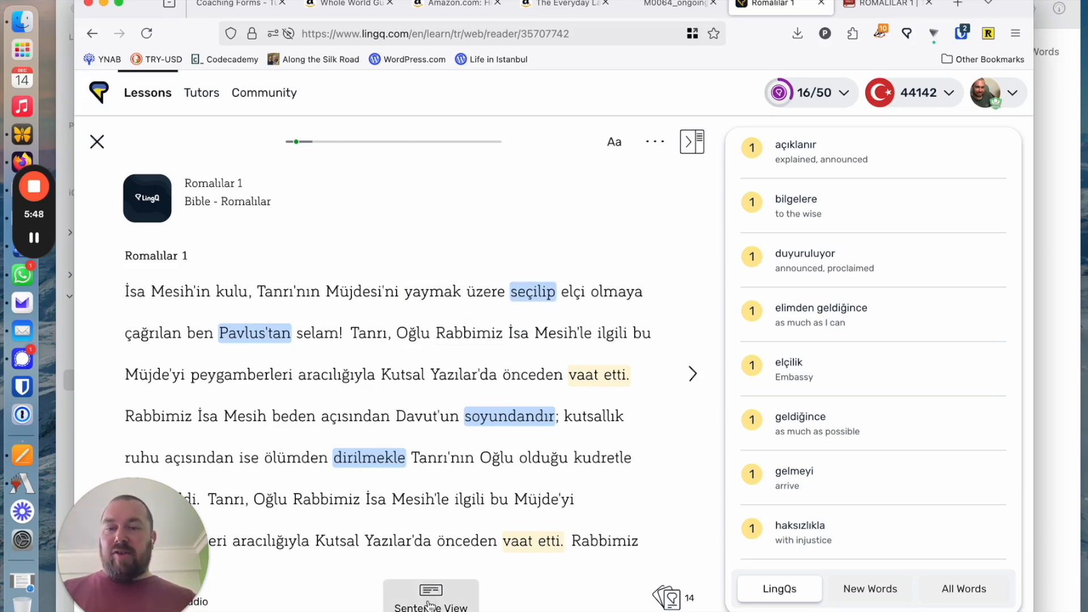
left_click(703, 376)
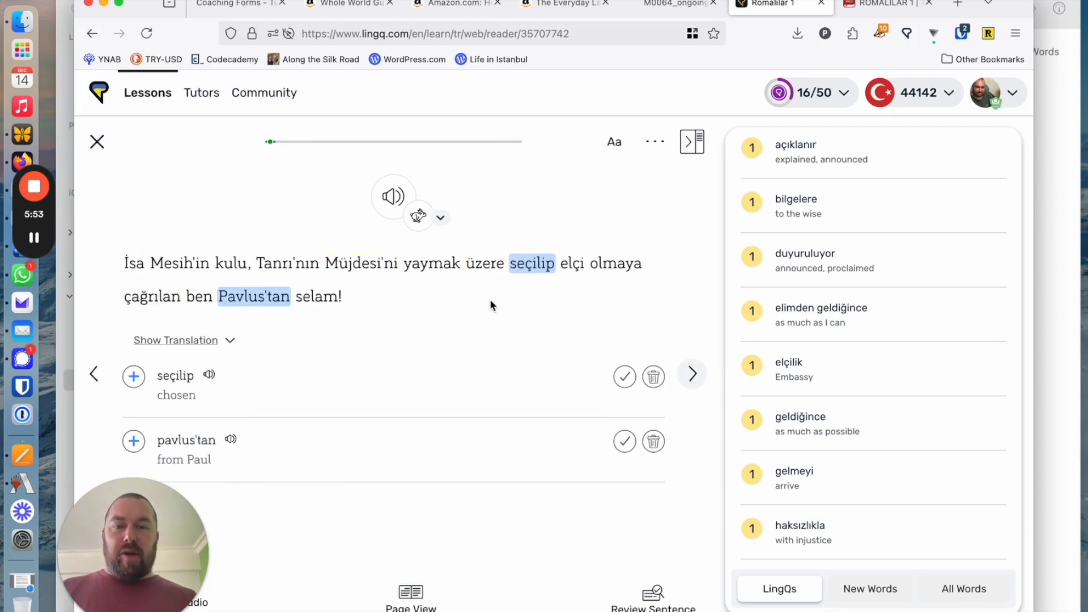
left_click(190, 342)
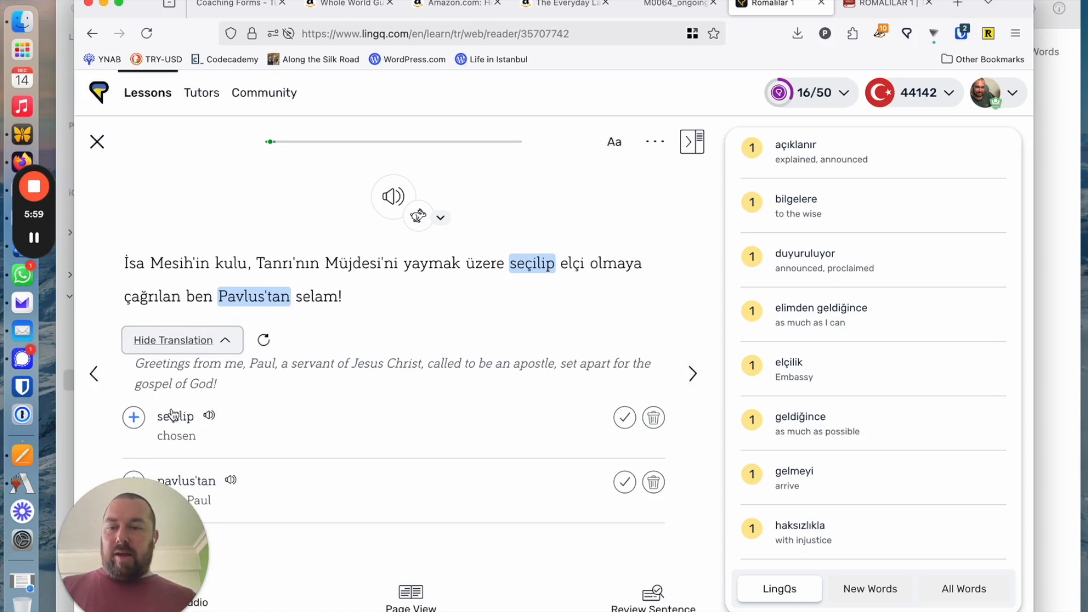
left_click(631, 424)
left_click(624, 419)
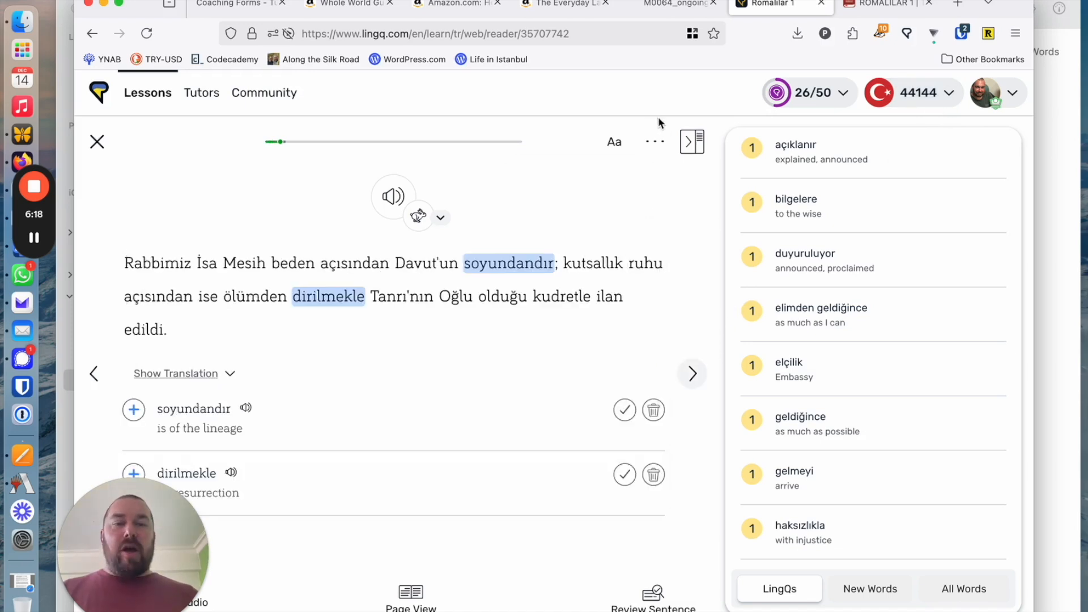
Open the lesson for editing and examine its sentences for repeated verses
left_click(654, 141)
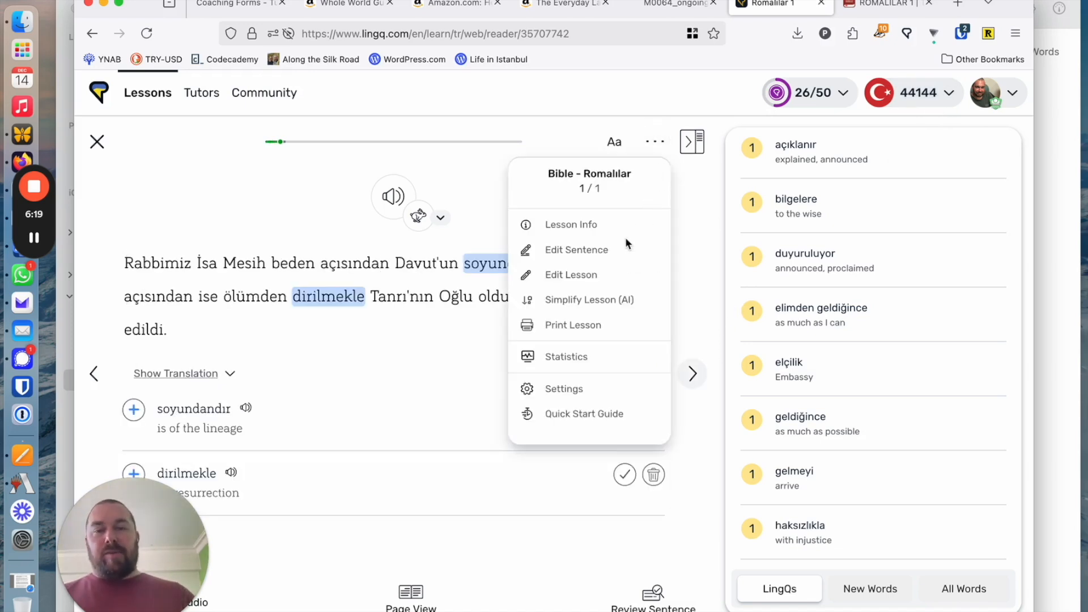
left_click(621, 277)
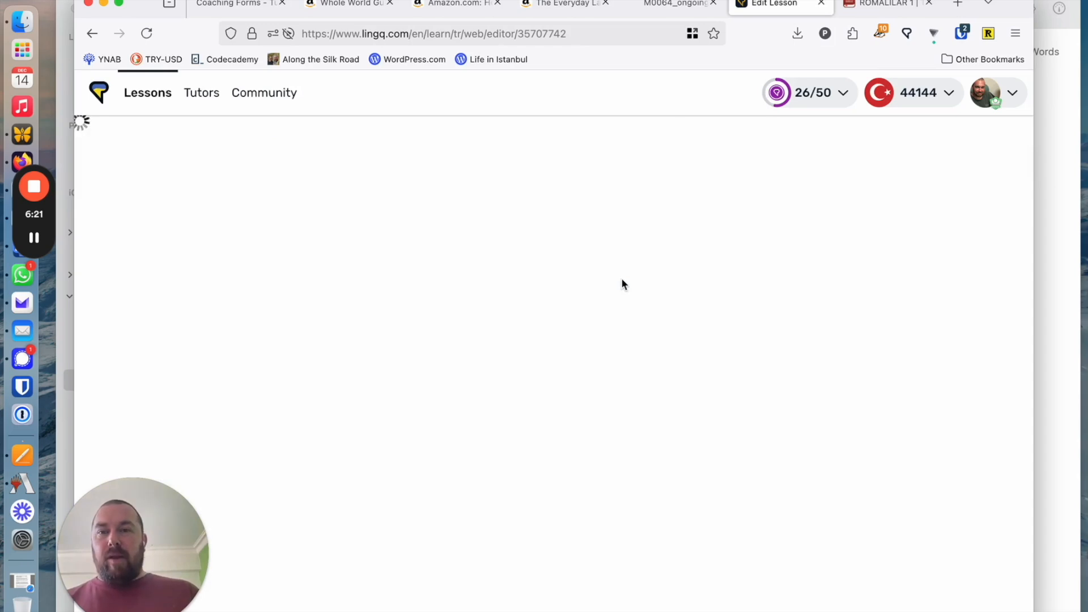
scroll(731, 222, "down", 5)
scroll(536, 306, "down", 7)
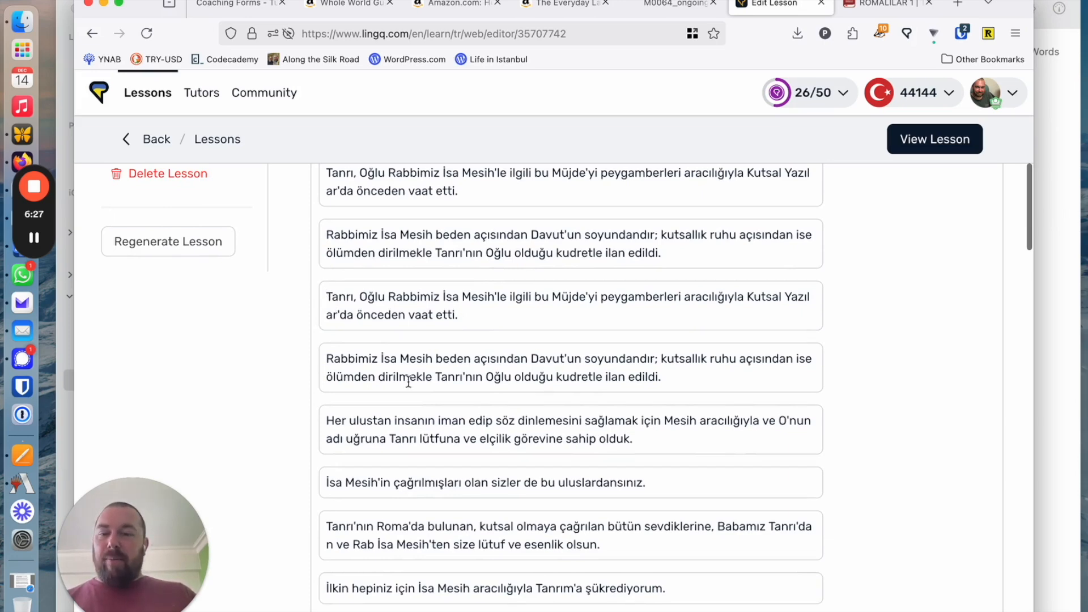
scroll(431, 336, "down", 12)
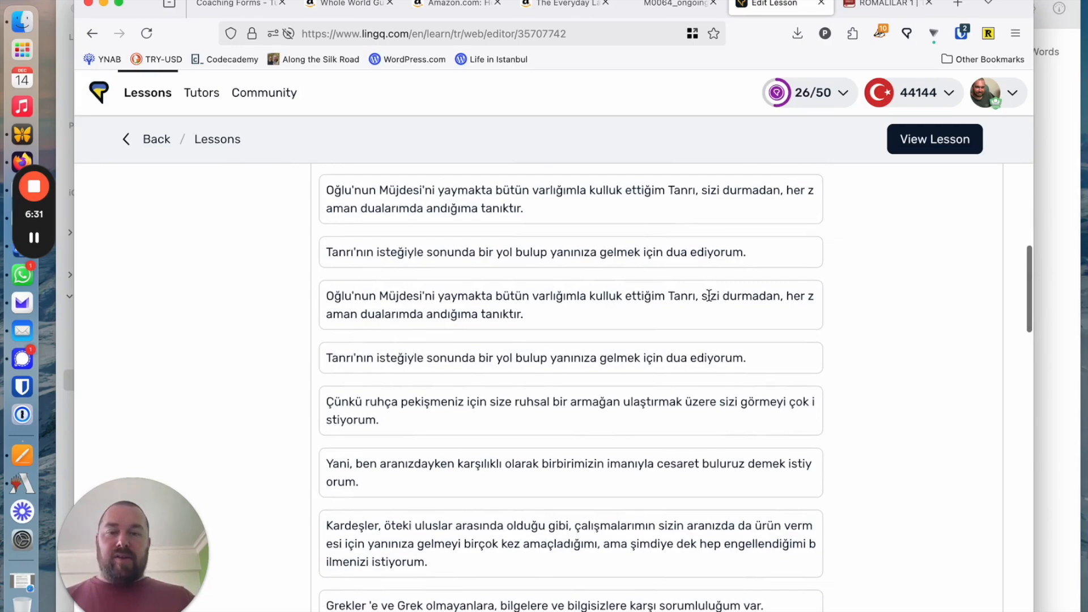
scroll(709, 295, "down", 8)
scroll(708, 295, "down", 18)
scroll(709, 296, "down", 6)
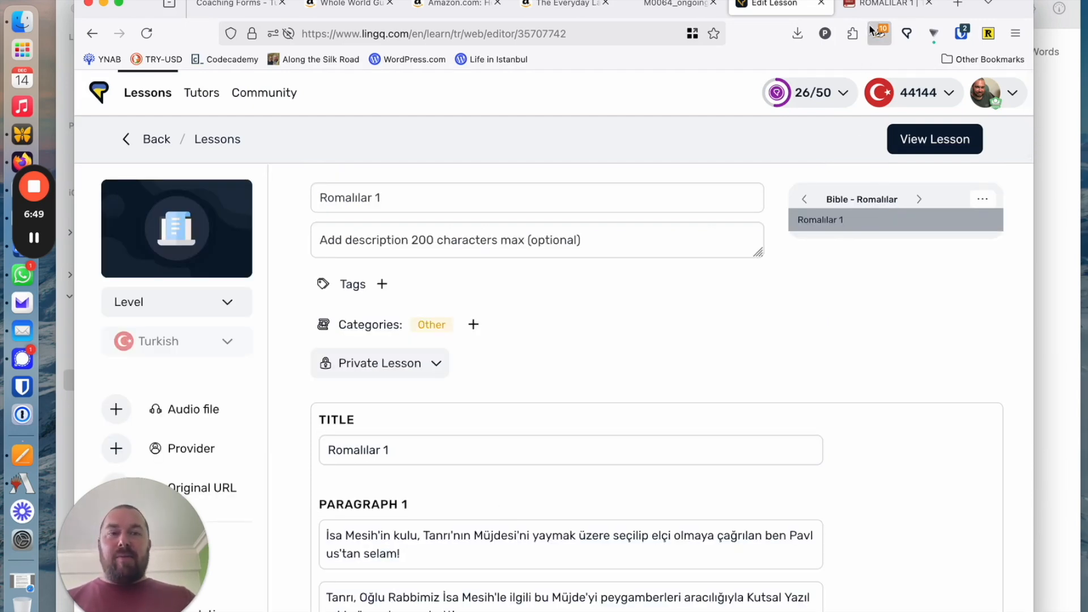
Switch to YouVersion, go to the next chapter, Romalılar 2, and select verse 1
left_click(879, 5)
left_click(701, 363)
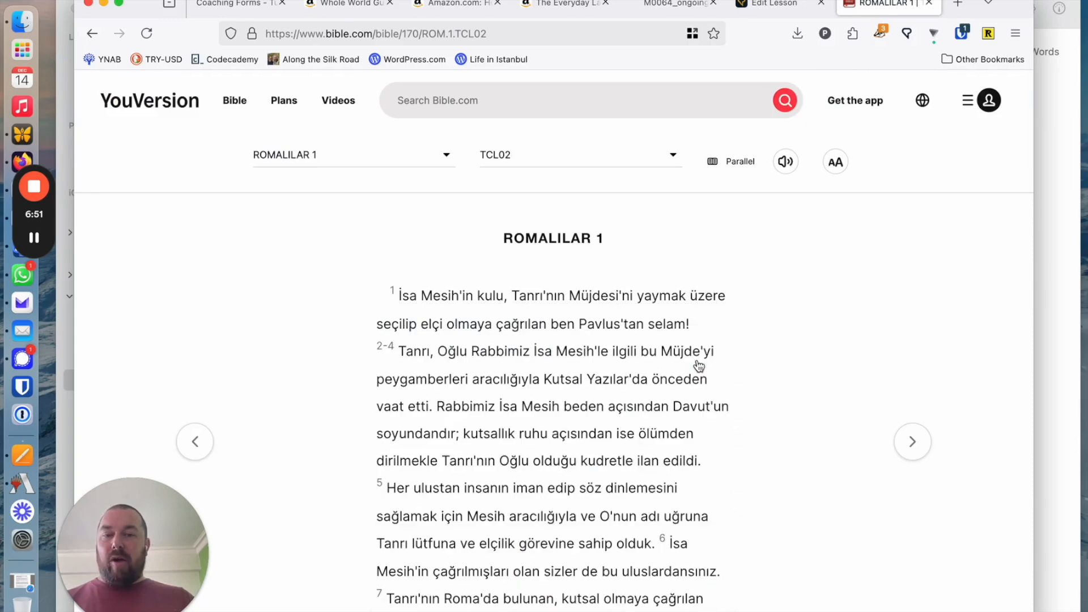
left_click(913, 444)
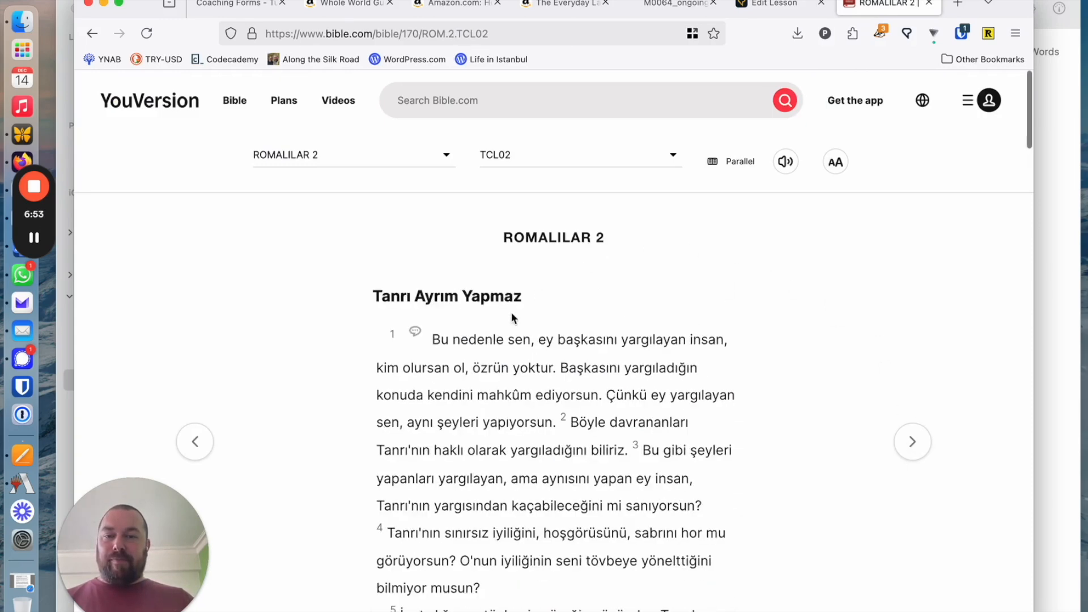
left_click(479, 355)
scroll(670, 318, "down", 5)
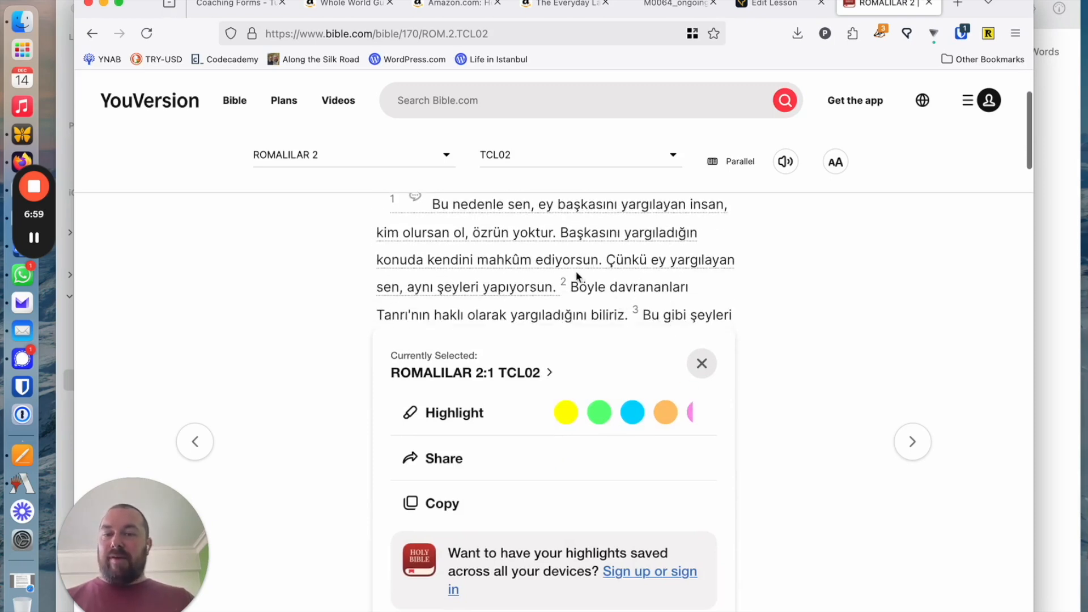
Switch to LingQ, start importing another new lesson, and title it "Romalılar 2"
left_click(774, 4)
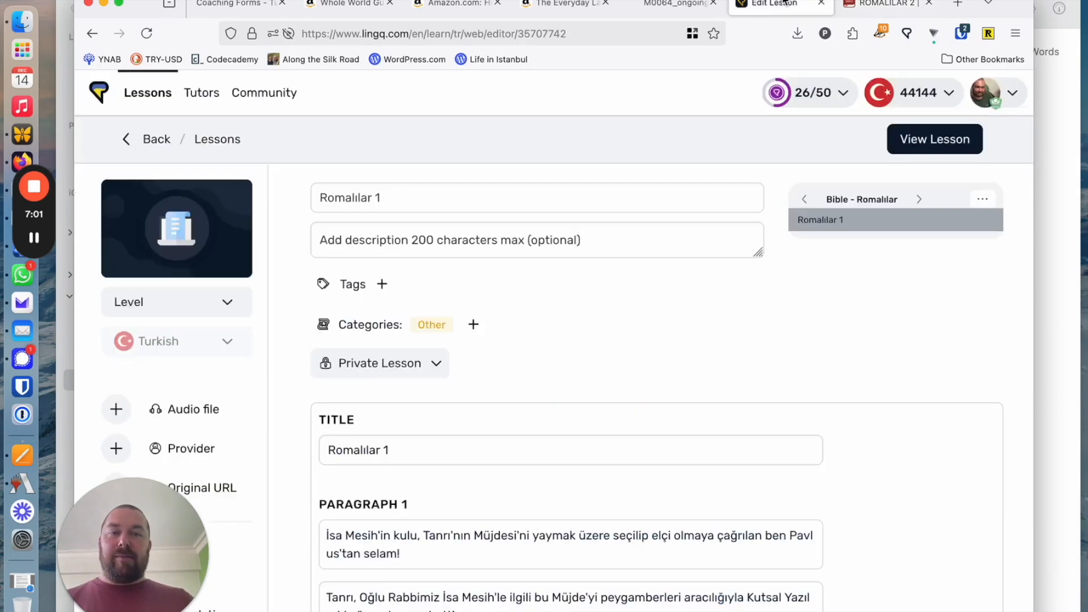
left_click(147, 148)
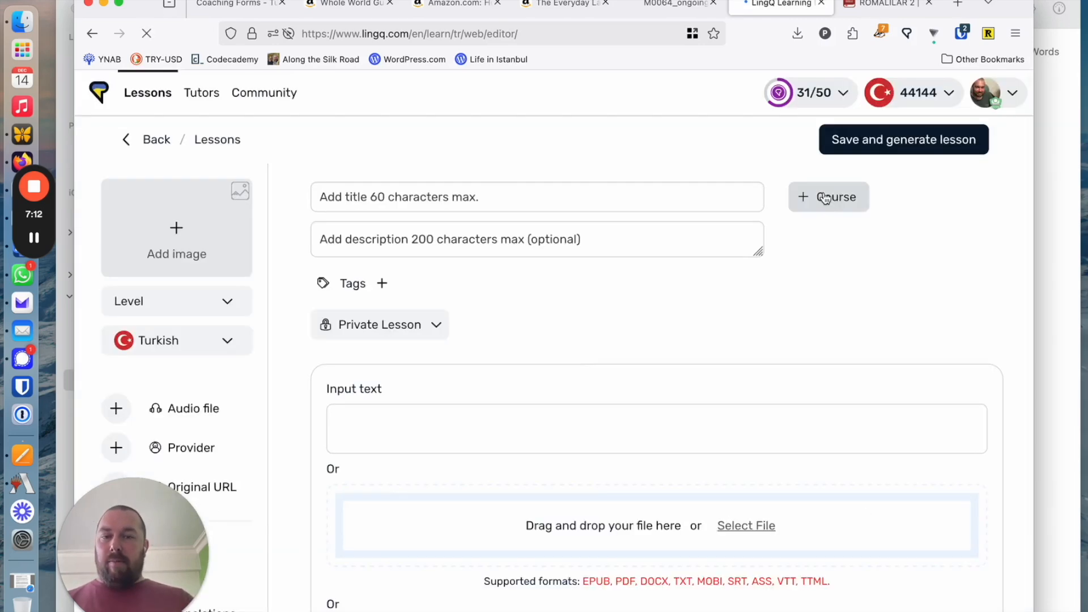
left_click(829, 197)
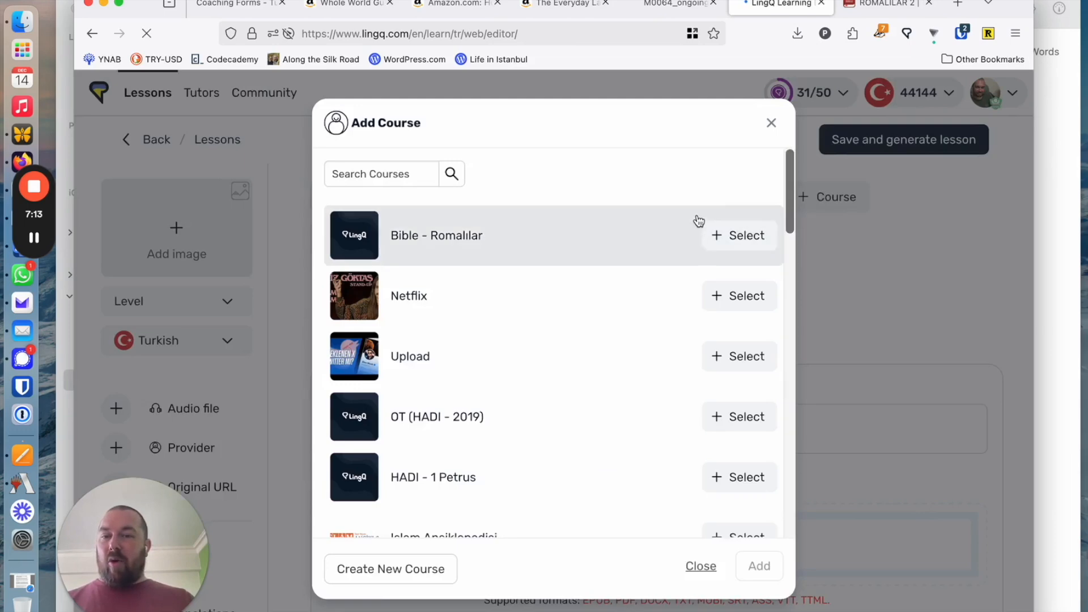
left_click(771, 123)
left_click(479, 187)
type("Romalılar 2")
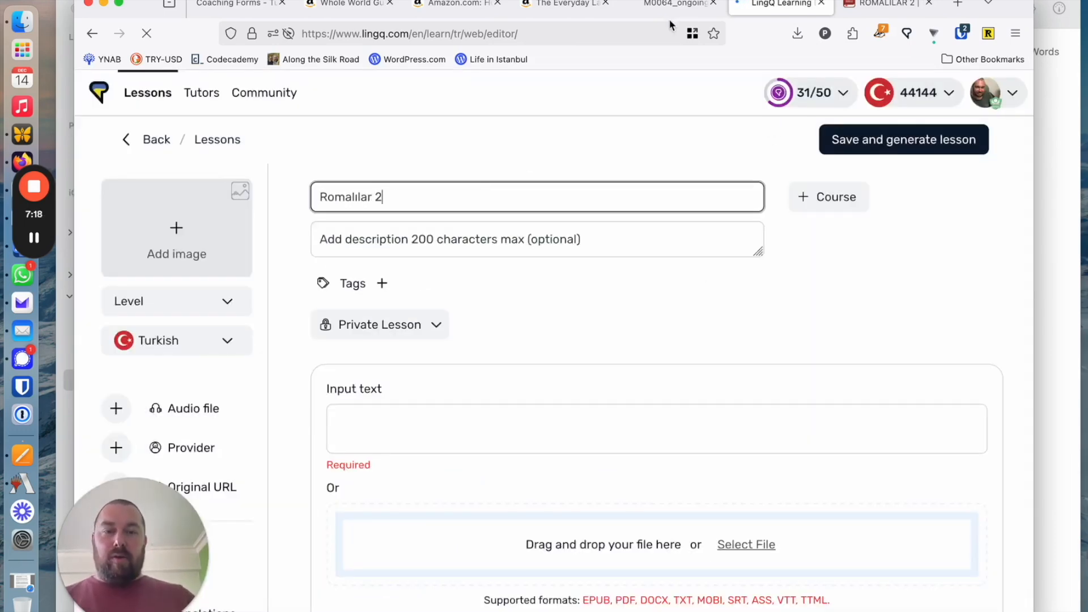
Add the new Romalılar 2 lesson to the "Bible - Romalılar" course
left_click(845, 198)
left_click(390, 275)
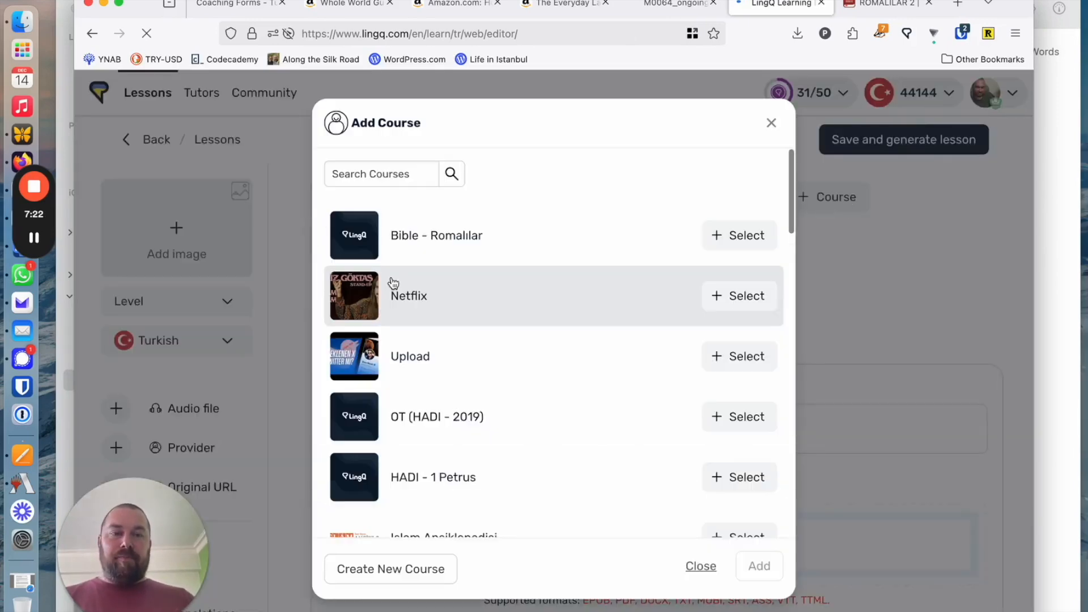
left_click(747, 236)
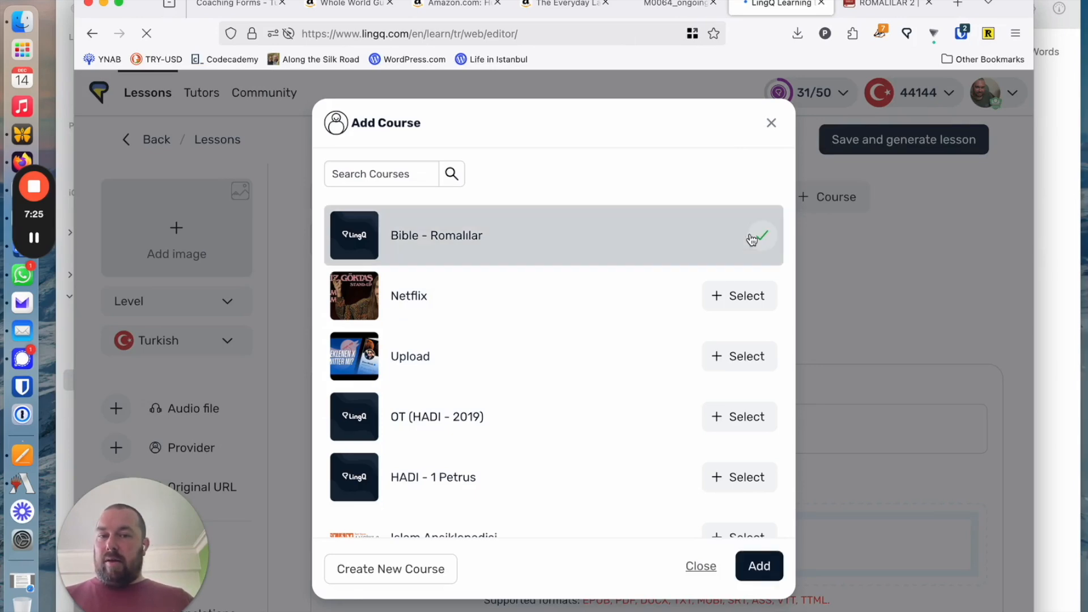
left_click(759, 566)
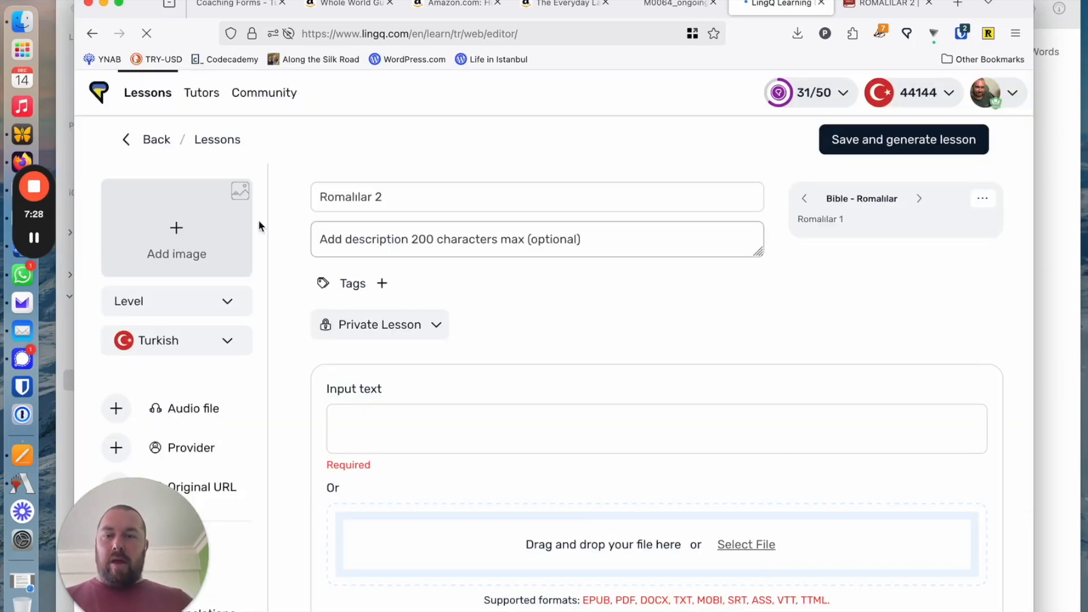
Paste the copied Bible text into the lesson's input text and check it from start to end
left_click(405, 435)
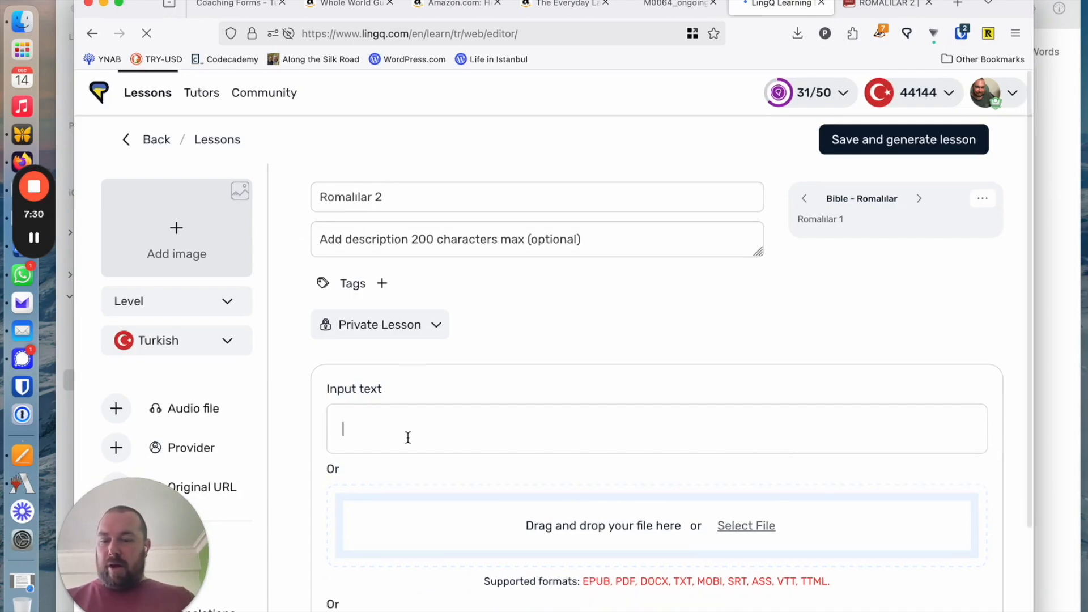
key("cmd+v")
scroll(431, 433, "down", 3)
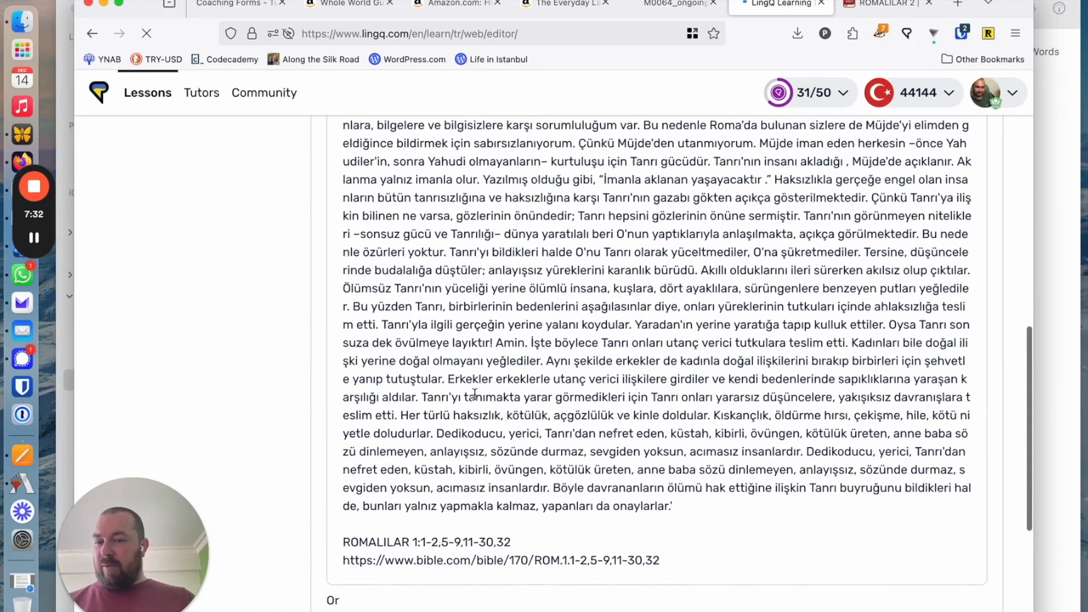
scroll(475, 428, "up", 15)
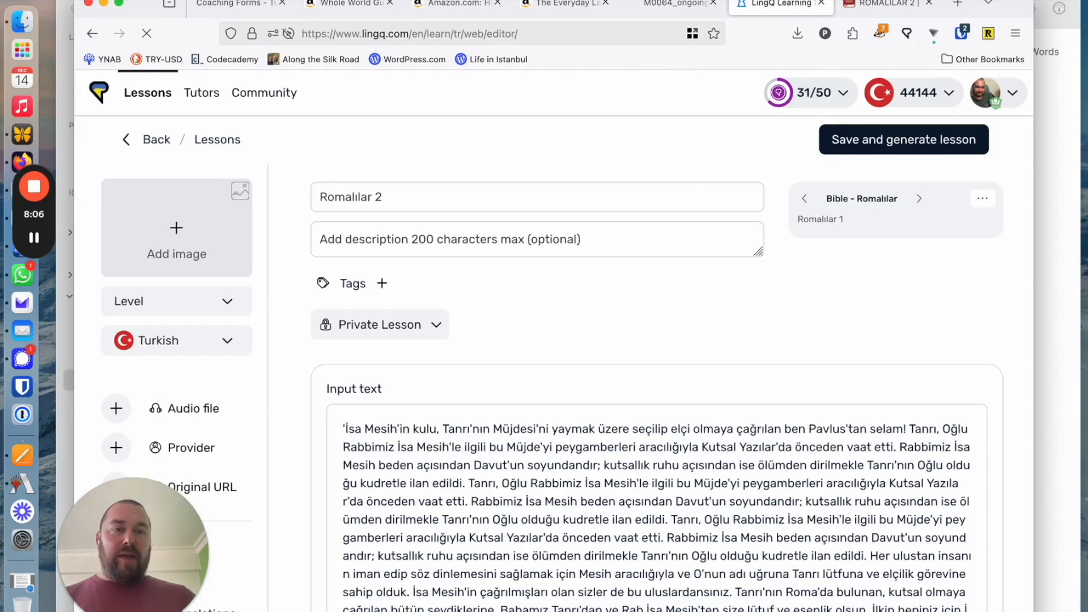
Go back to the lesson library and examine the imported lessons and courses under Continue Studying
mouse_move(876, 5)
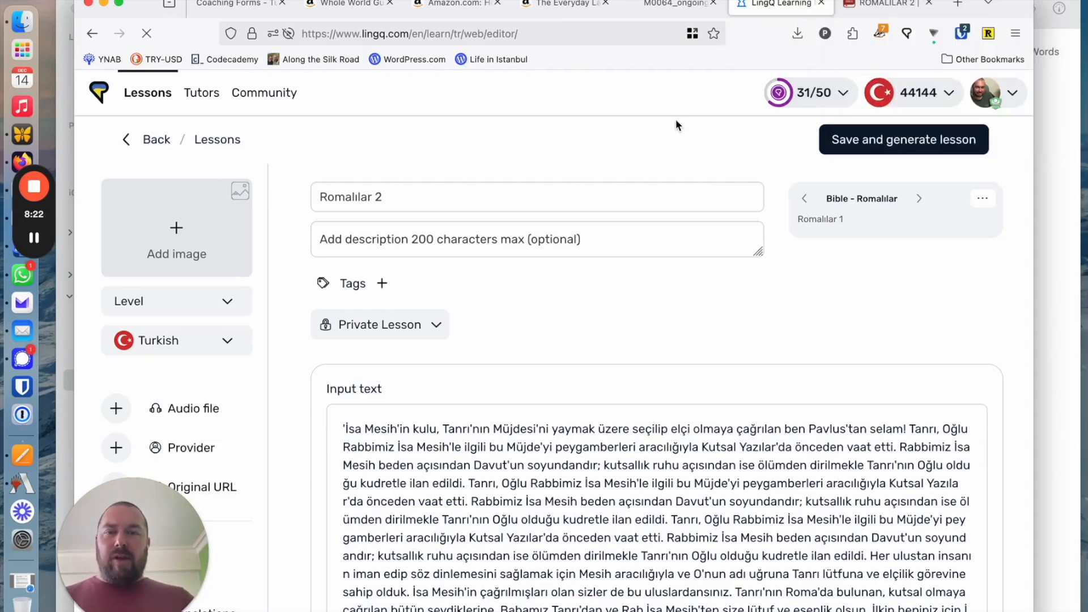
left_click(875, 5)
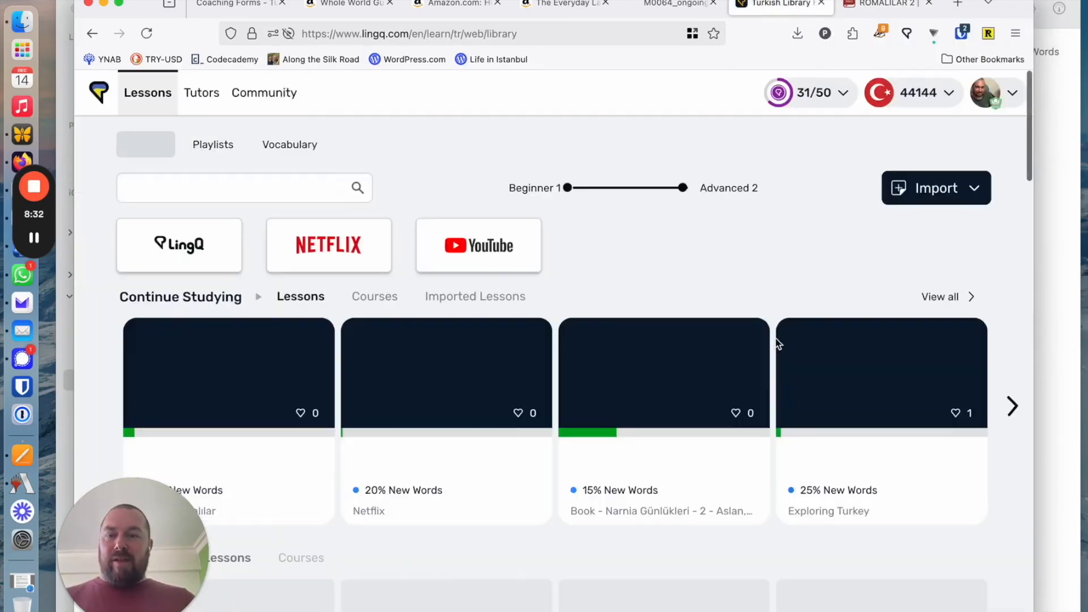
scroll(776, 338, "down", 2)
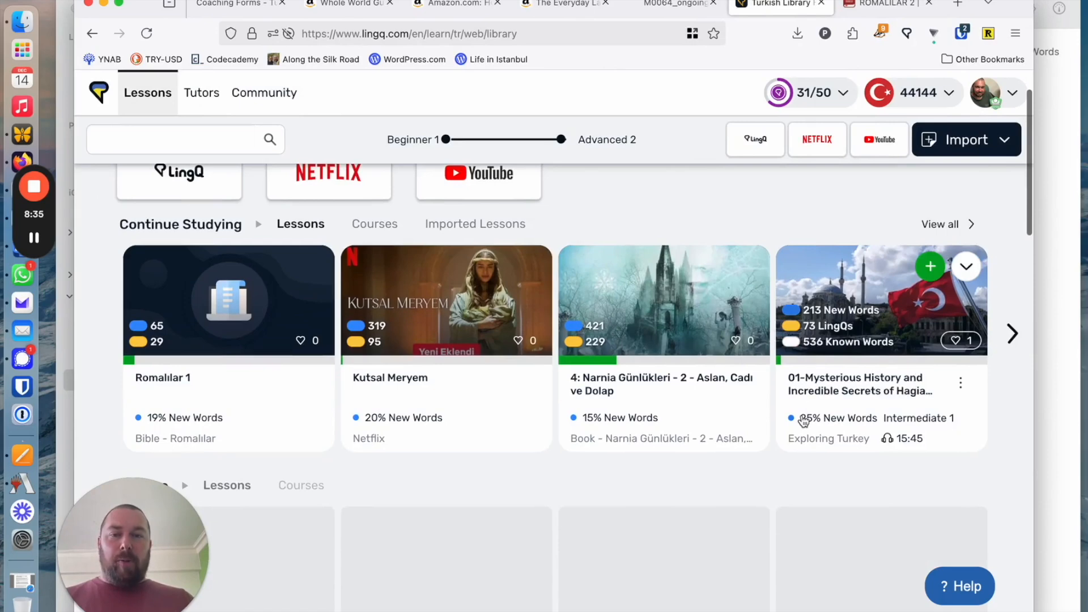
scroll(510, 272, "down", 1)
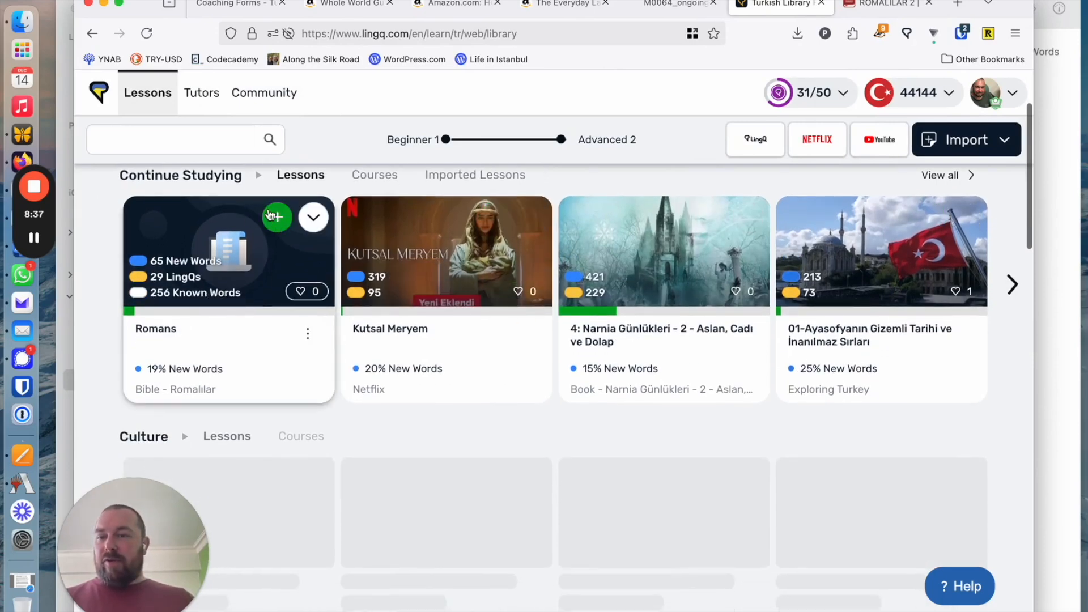
scroll(226, 278, "up", 3)
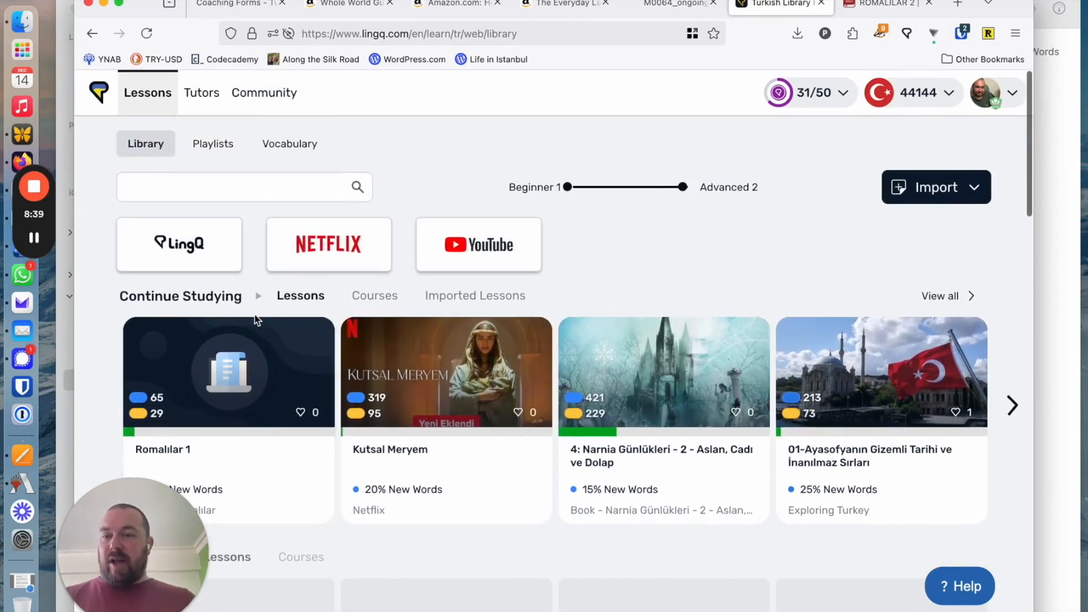
left_click(488, 297)
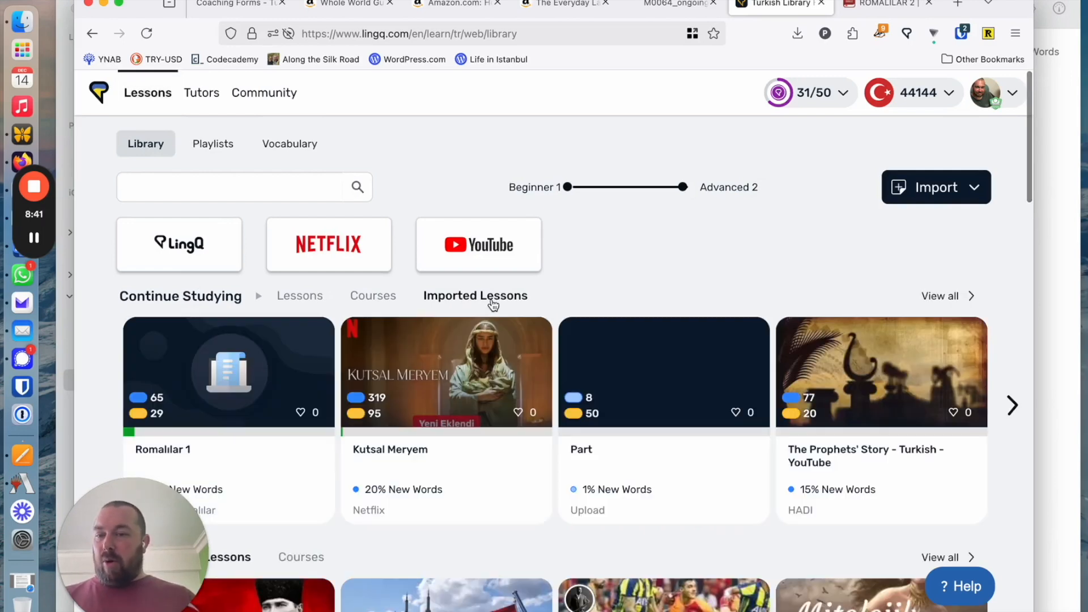
scroll(431, 340, "down", 2)
left_click(388, 211)
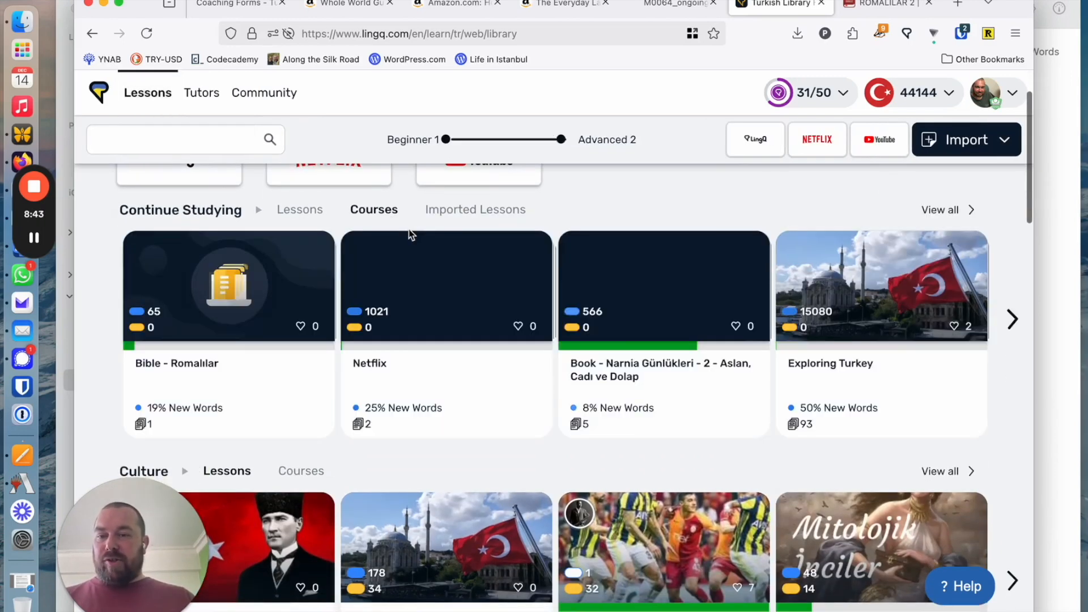
Open the Romalılar 1 lesson from the Continue Studying lessons and advance to its first verse
left_click(300, 210)
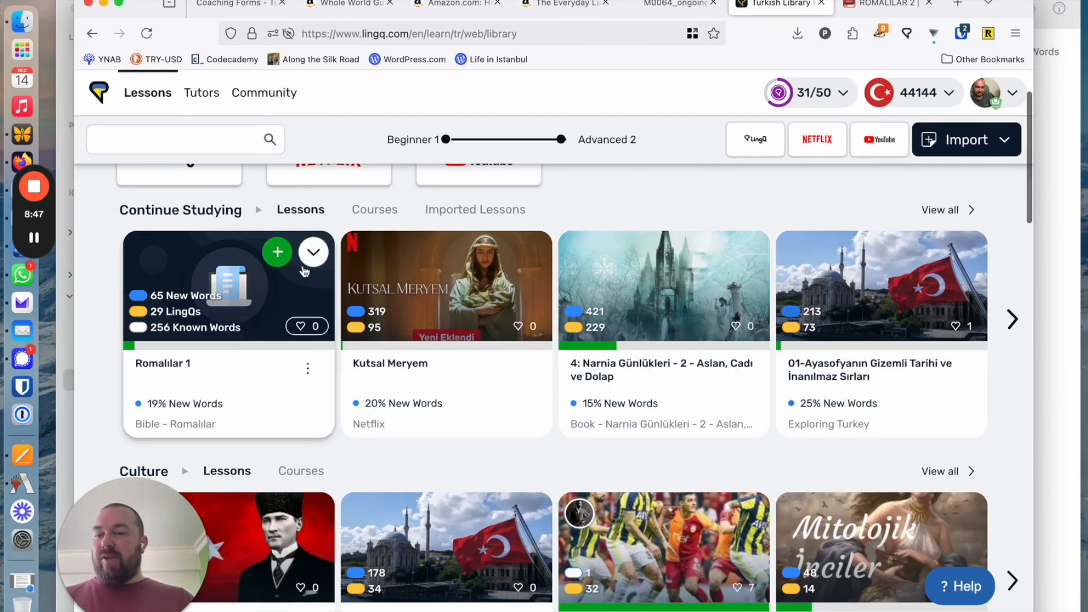
left_click(210, 302)
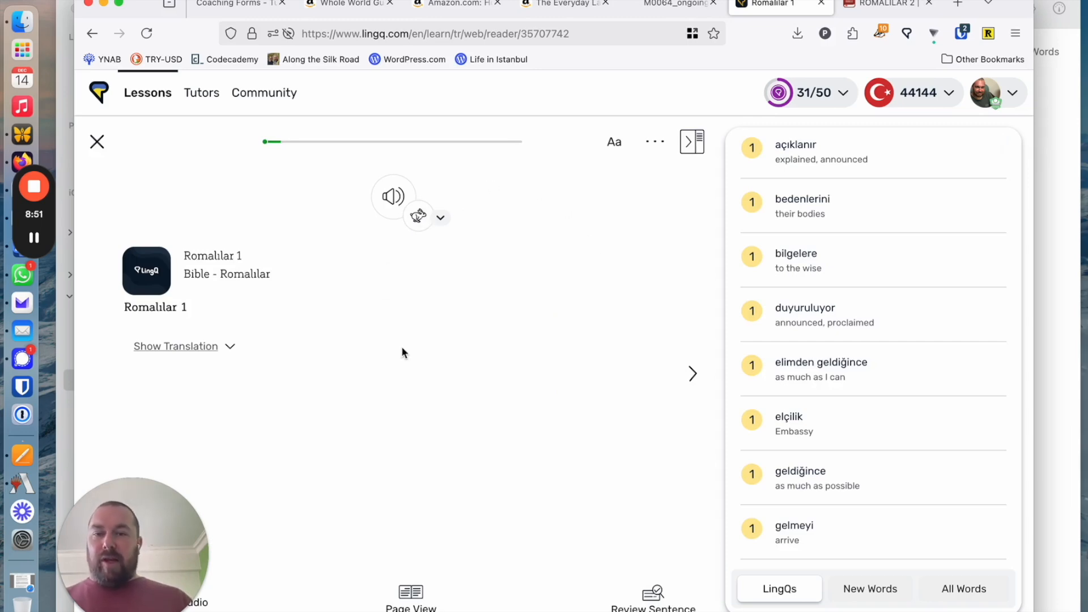
left_click(692, 370)
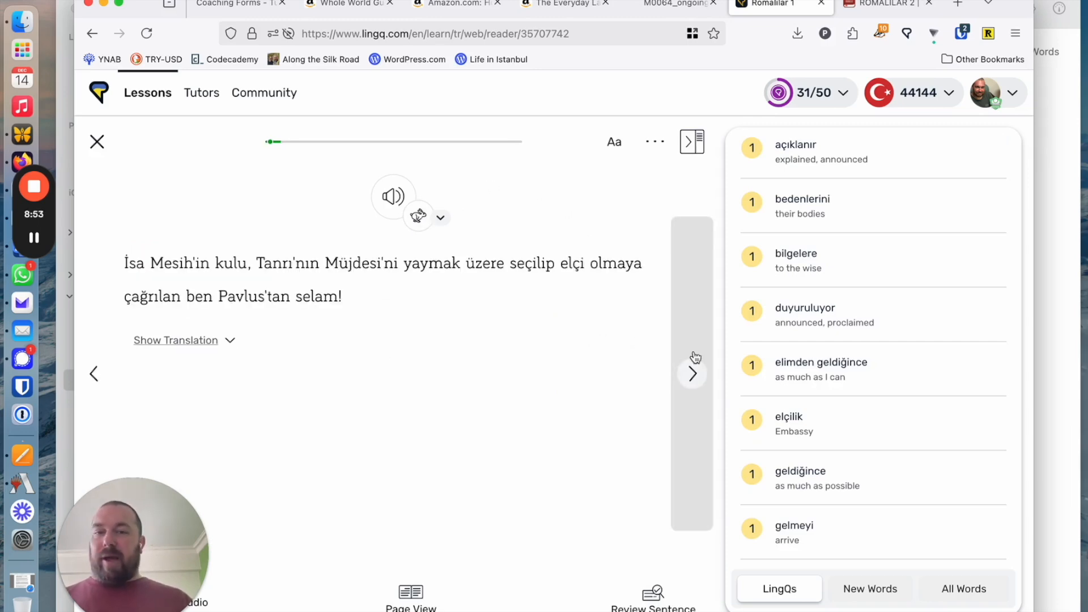